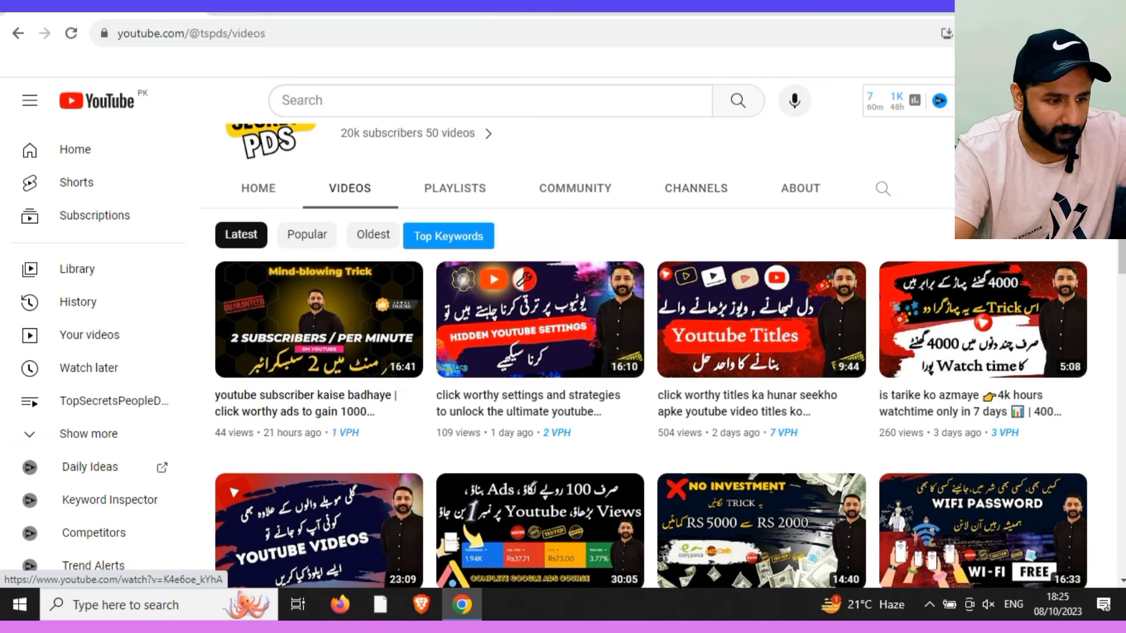
Step: Open ads.google.com in a new browser tab and sign in to Google Ads
left_click(221, 10)
type("ads")
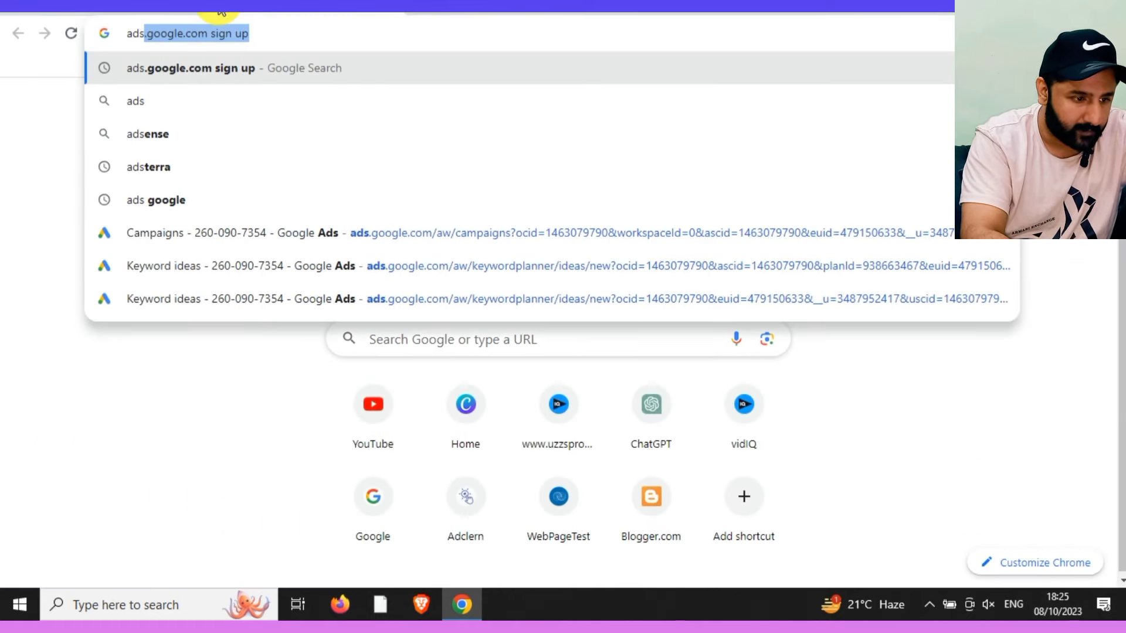
type(".google")
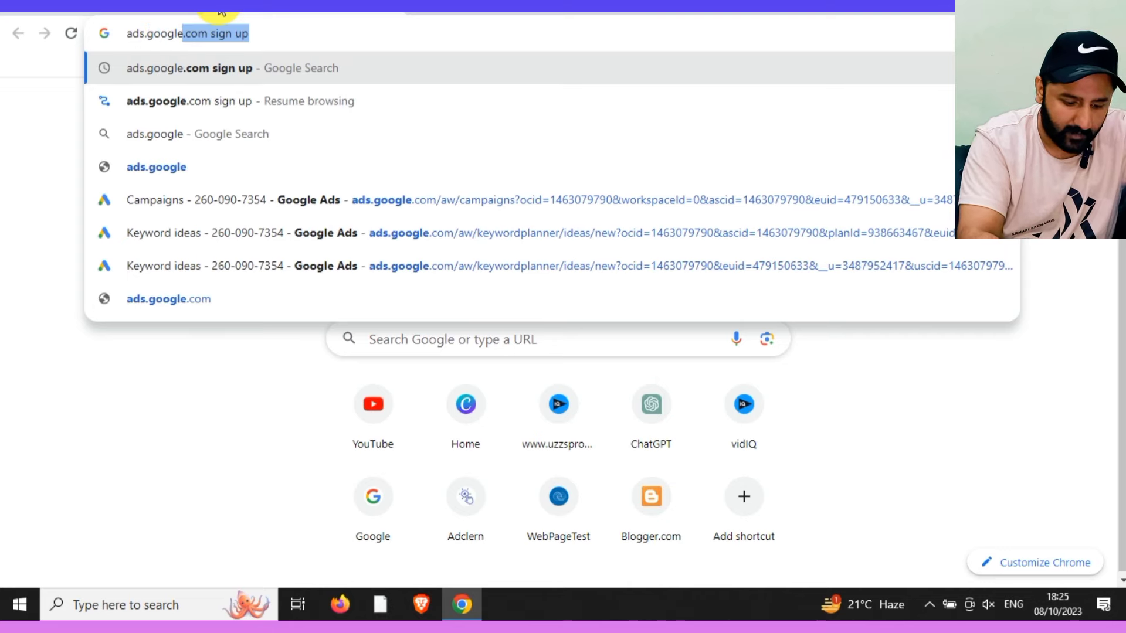
type(".com")
key("Return")
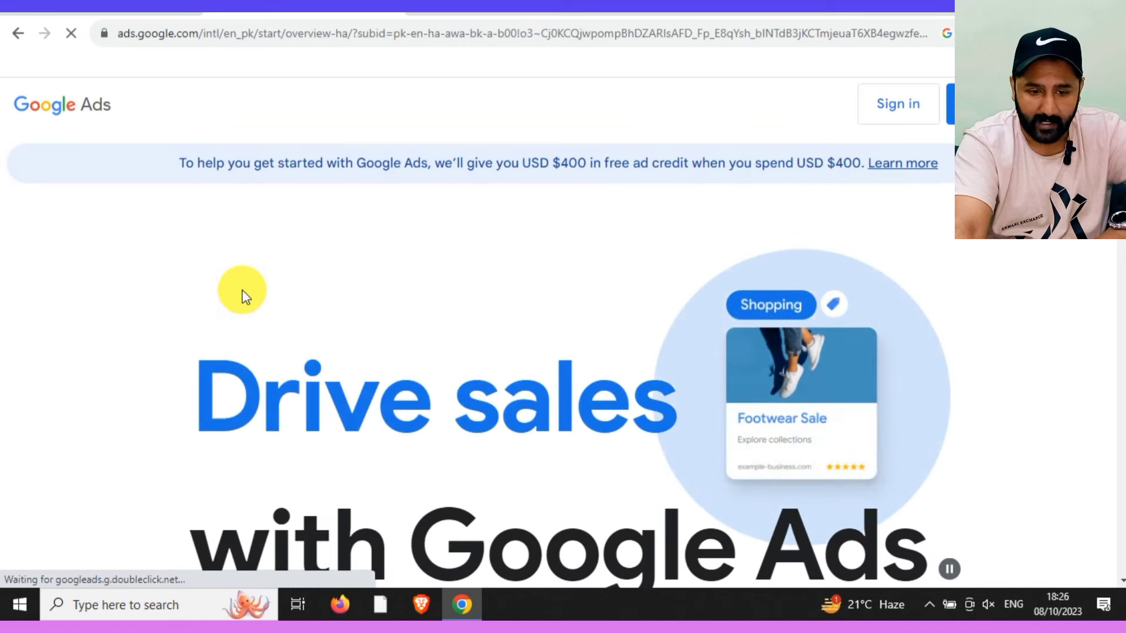
left_click(900, 106)
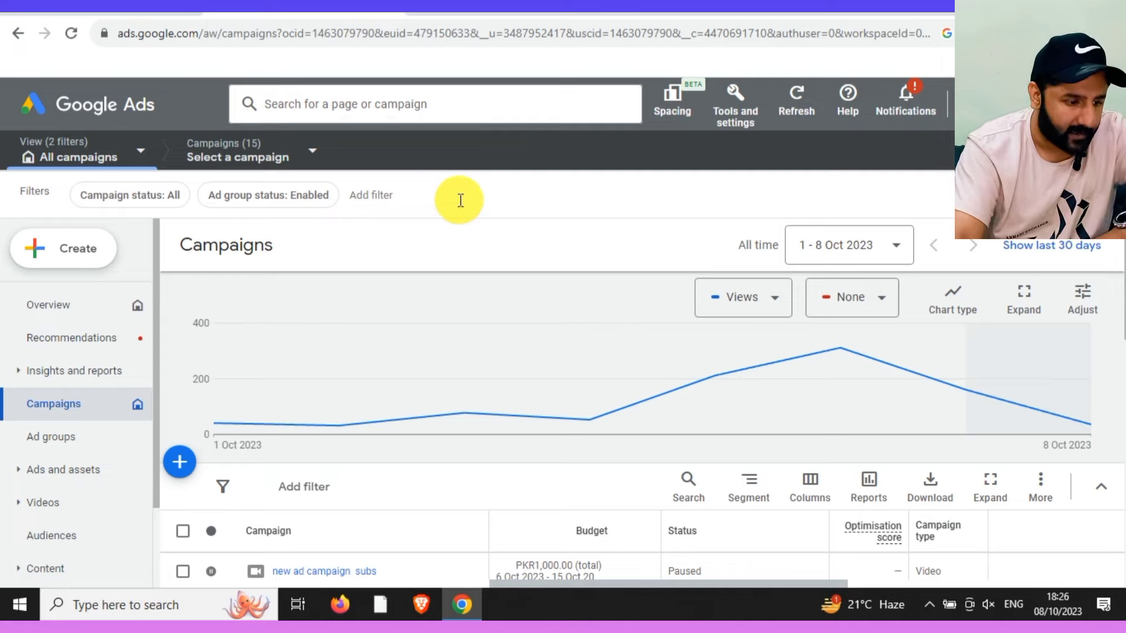
Step: Start a new campaign without a goal's guidance and choose Video as the campaign type
left_click(83, 248)
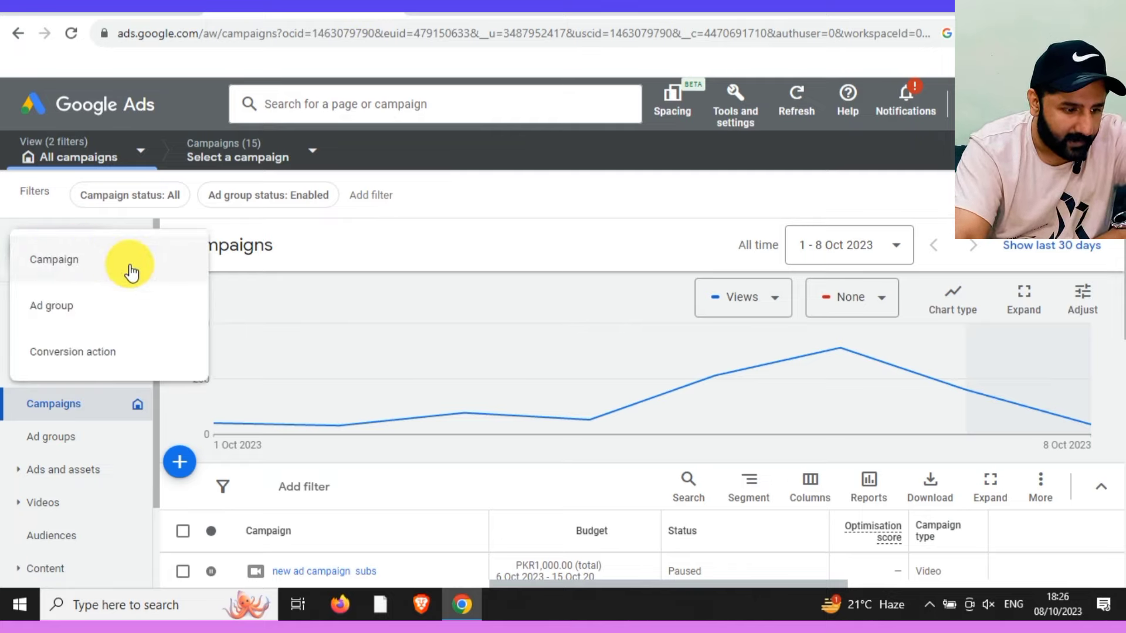
left_click(115, 270)
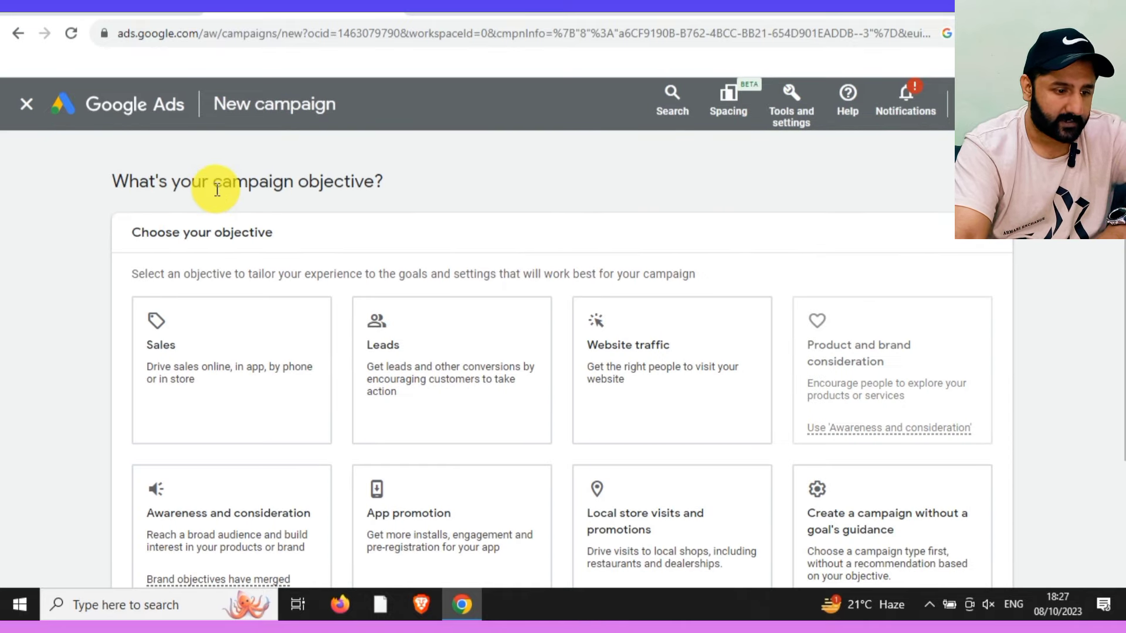
scroll(1123, 350, "down", 3)
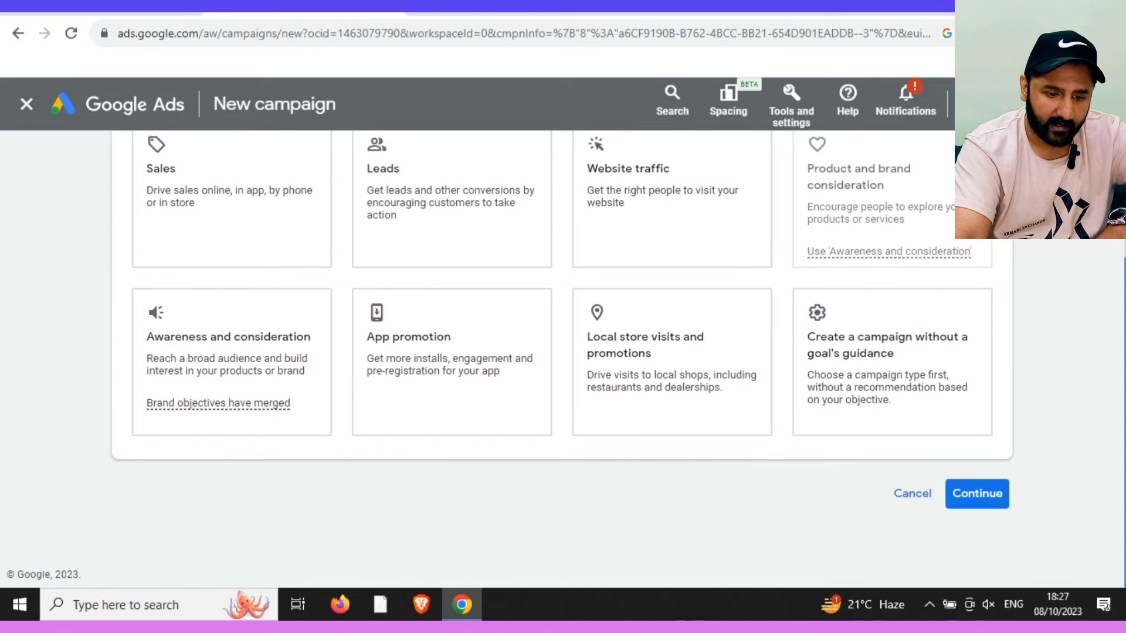
left_click(882, 357)
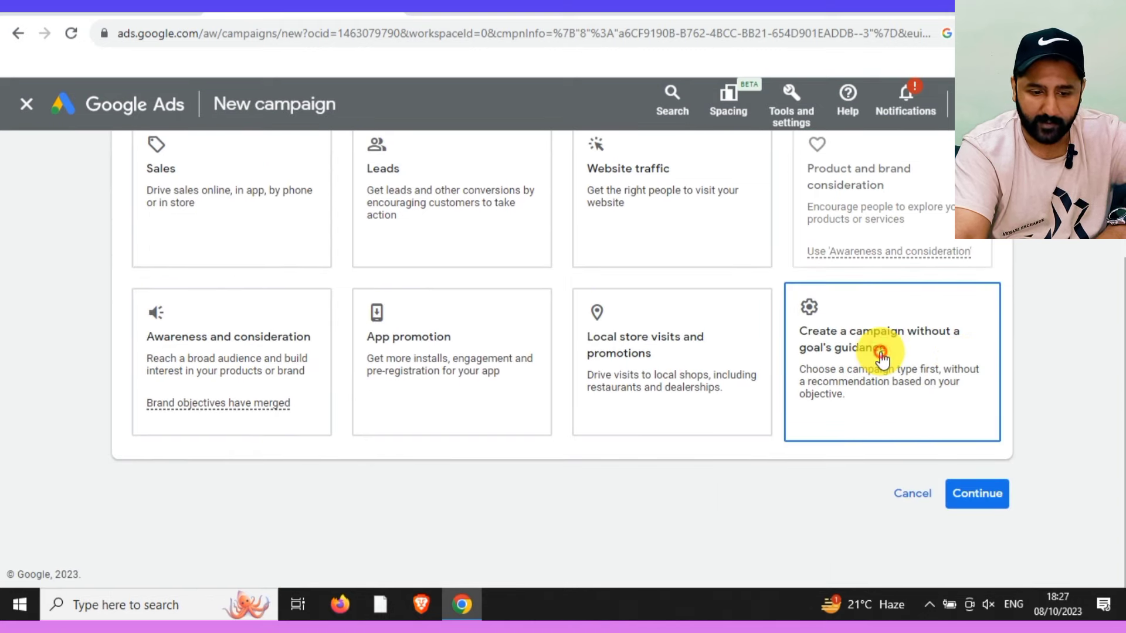
left_click(221, 457)
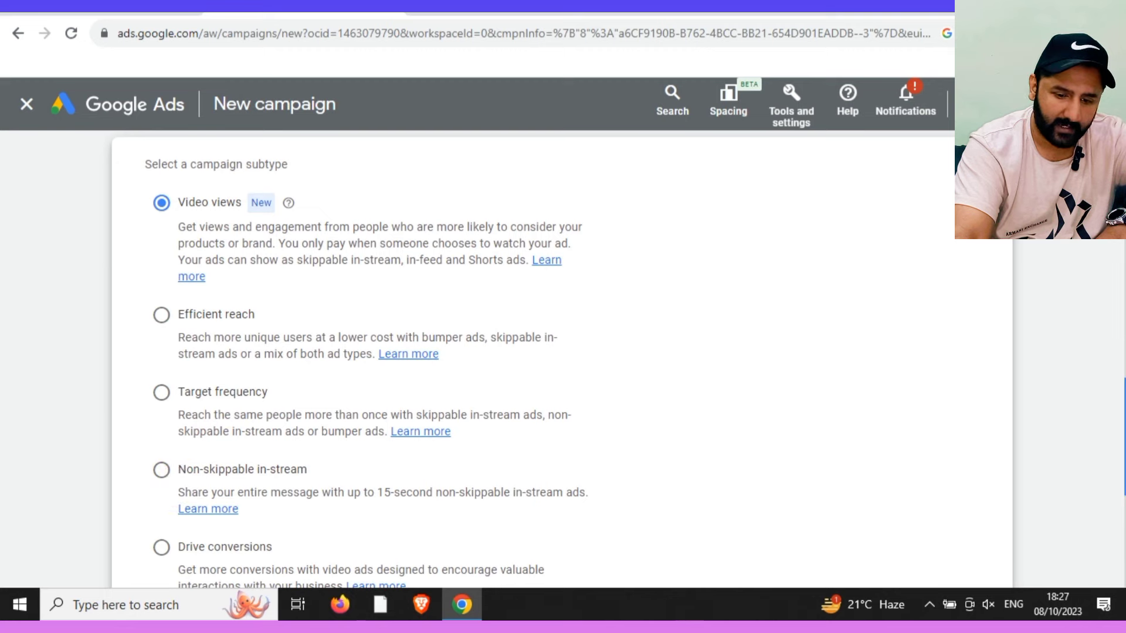
Step: Select Drive conversions as the campaign subtype and continue to the campaign settings
scroll(371, 358, "down", 3)
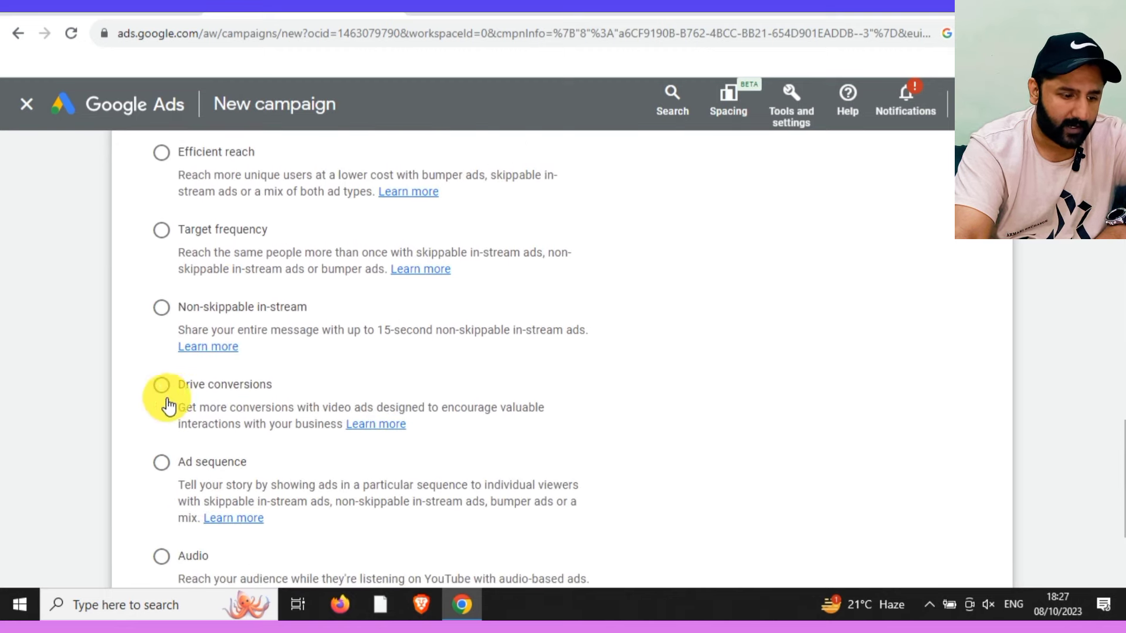
left_click(160, 386)
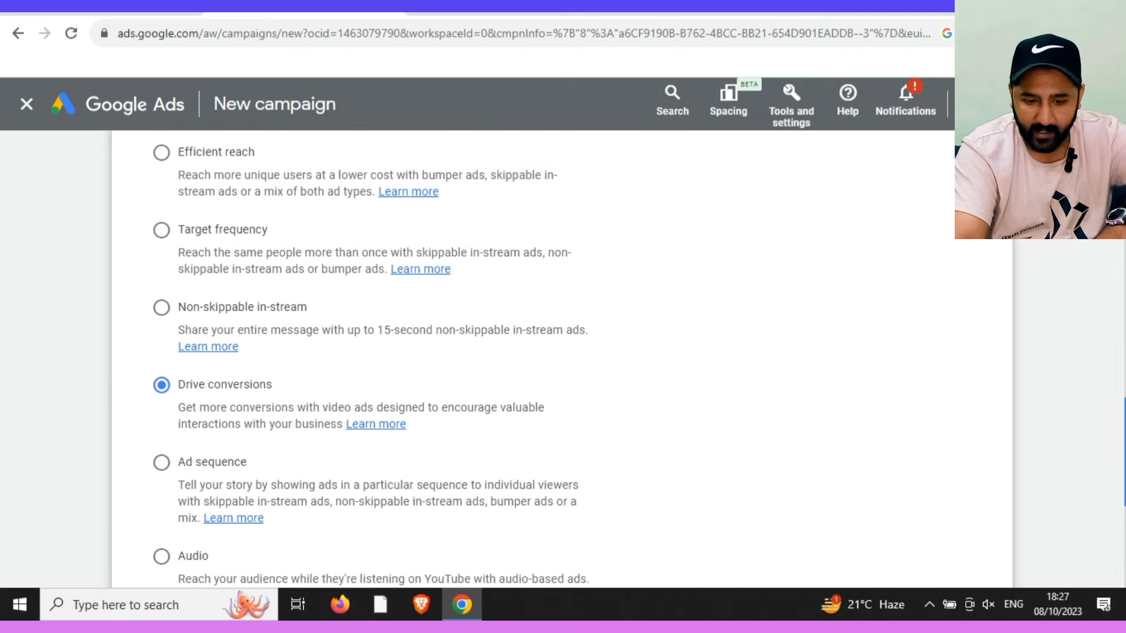
scroll(930, 533, "down", 4)
scroll(1019, 529, "down", 2)
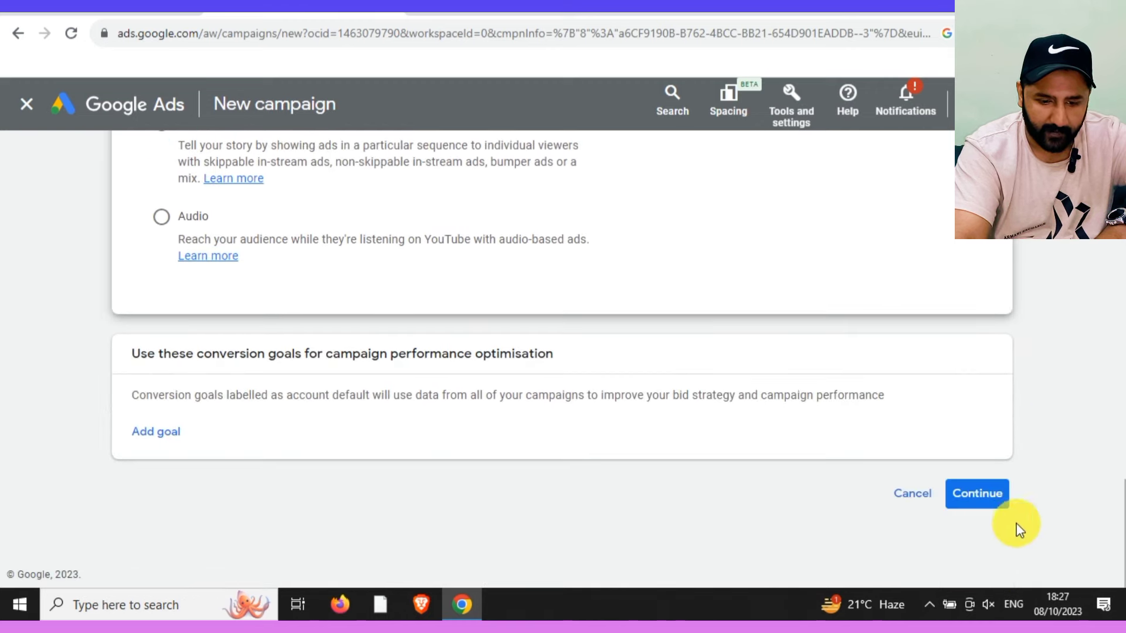
left_click(978, 498)
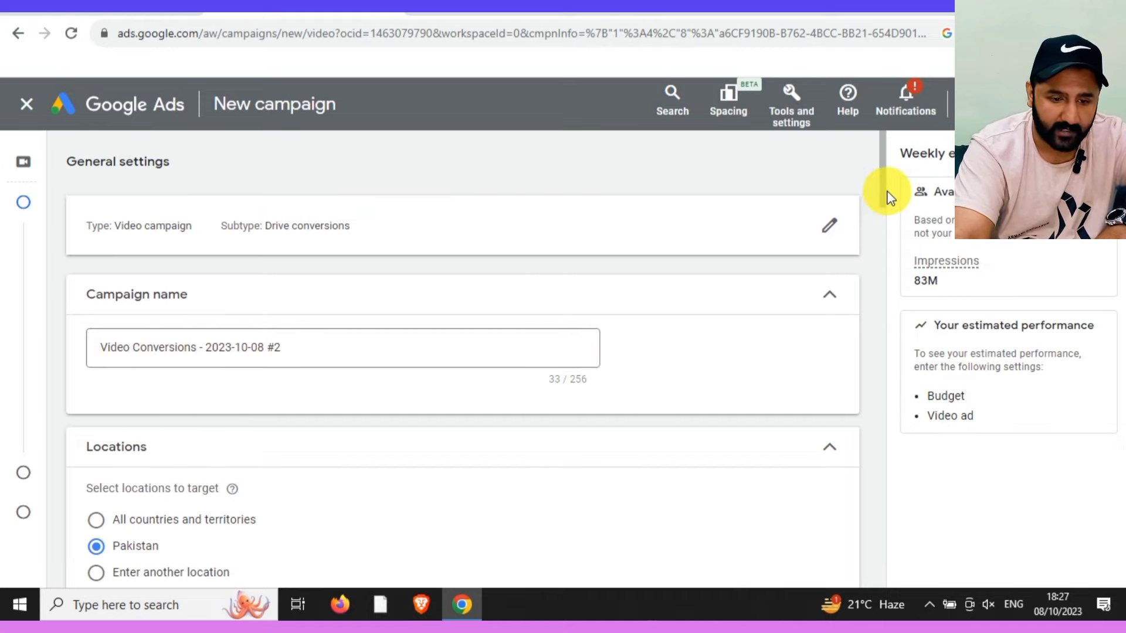
Step: Review the new campaign's location and language targeting and the available bid strategy options
left_click_drag(883, 194, 880, 225)
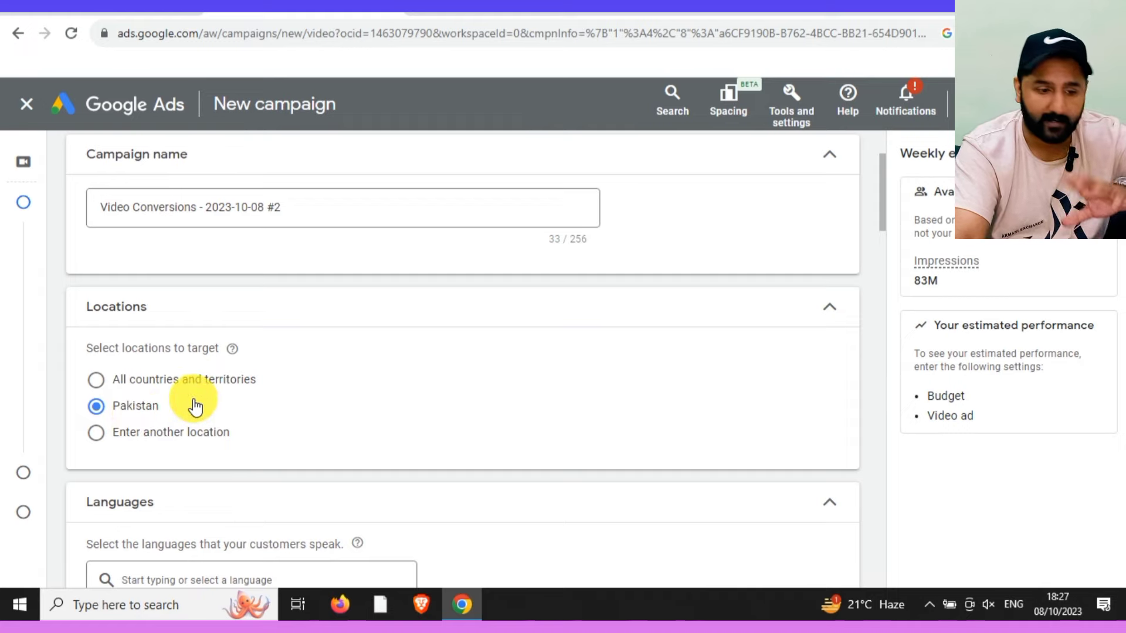
left_click_drag(888, 215, 880, 258)
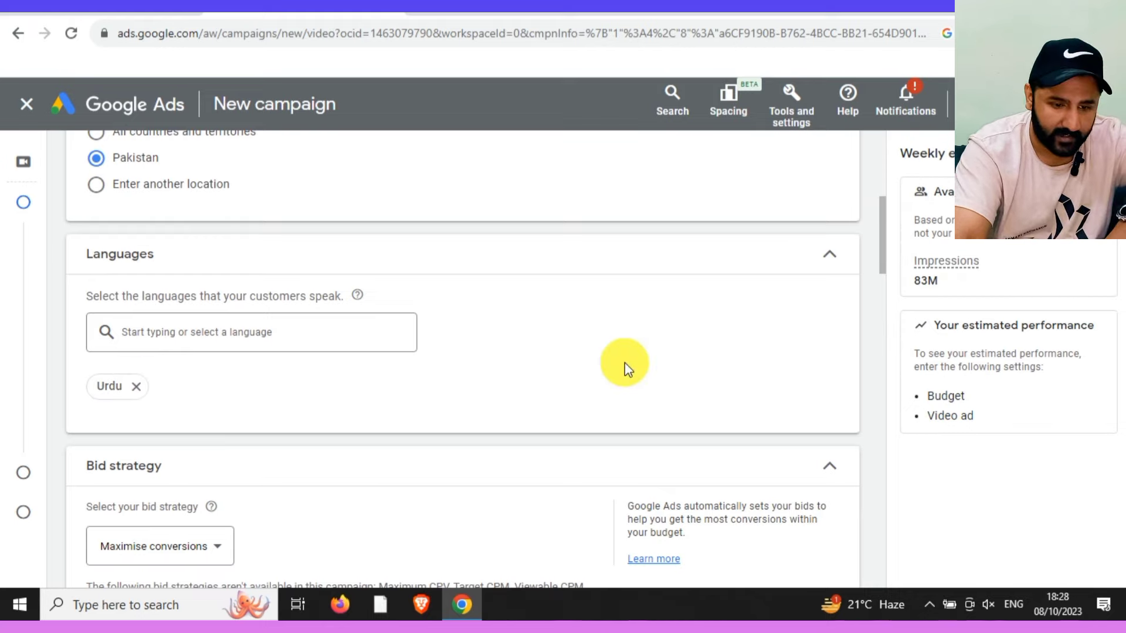
left_click_drag(882, 258, 882, 289)
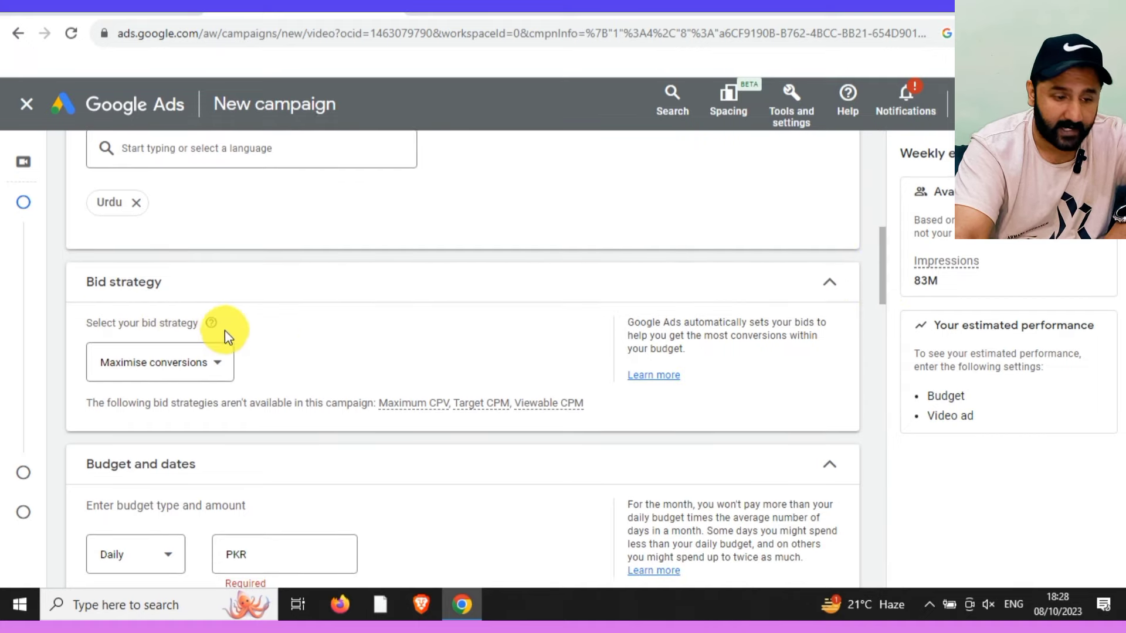
left_click(200, 373)
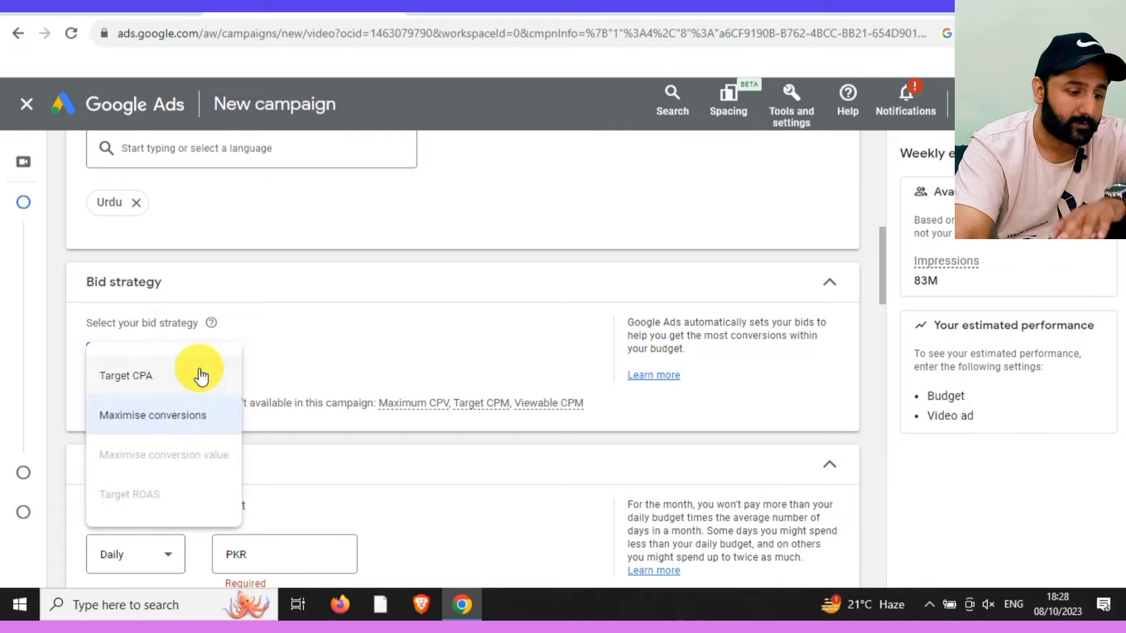
left_click(350, 360)
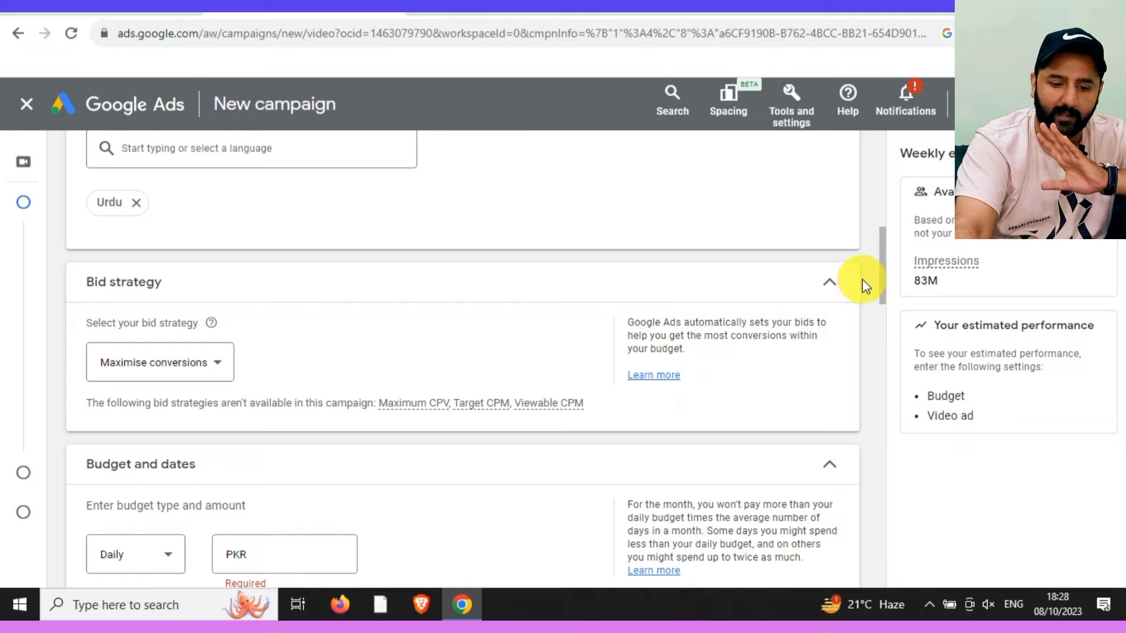
Step: Change the budget type to Campaign total and enter a budget of PKR 5,000
left_click(886, 272)
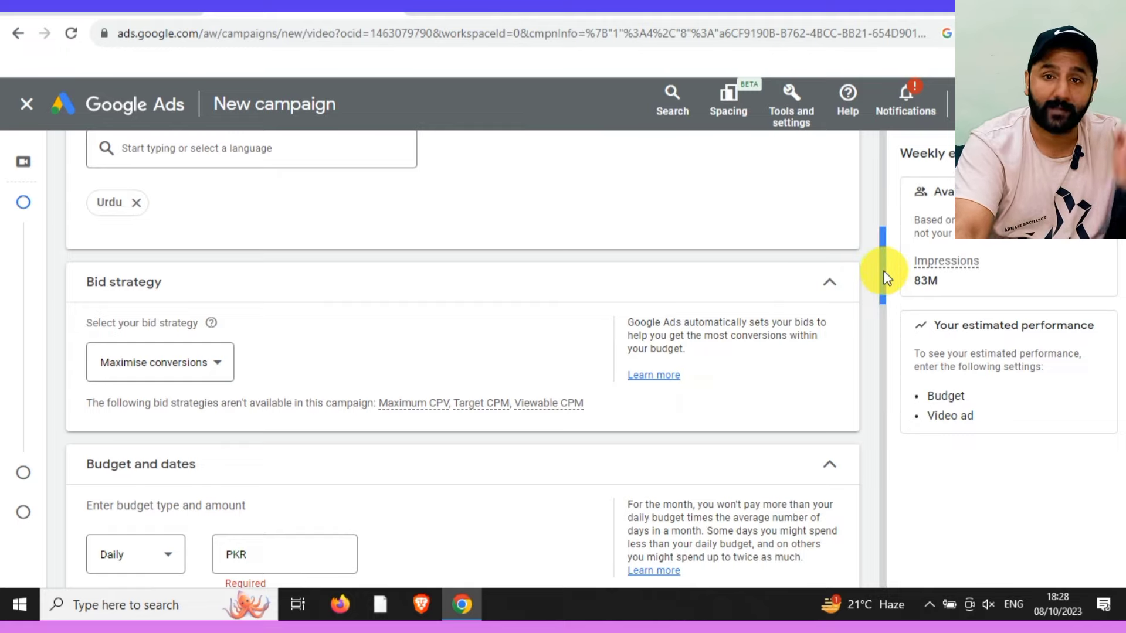
left_click_drag(884, 273, 884, 303)
left_click(291, 364)
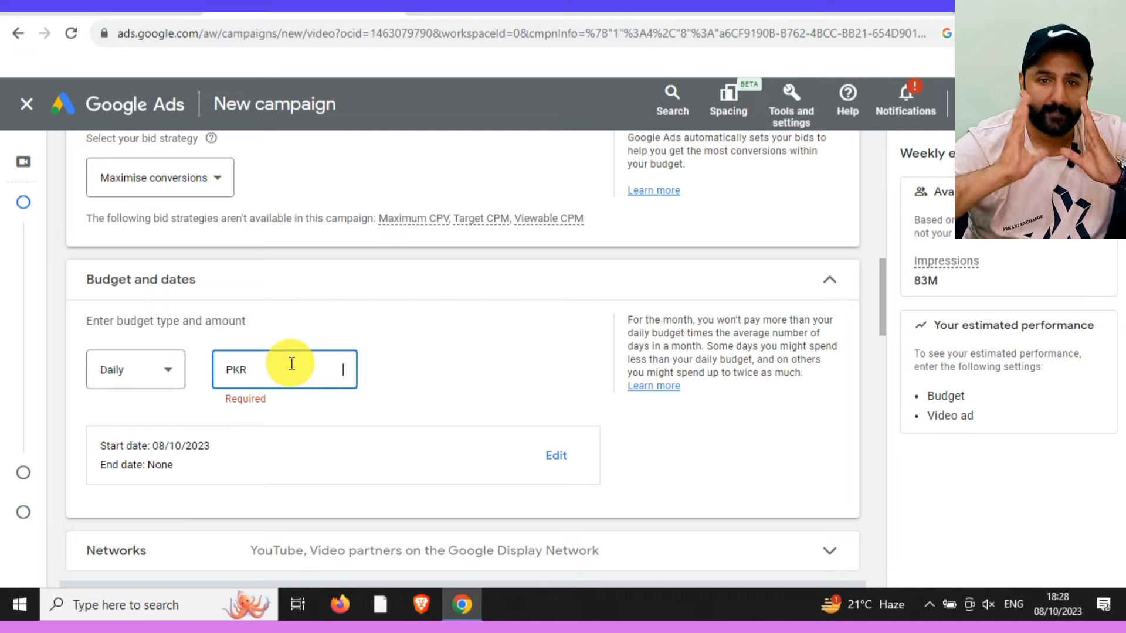
left_click(164, 371)
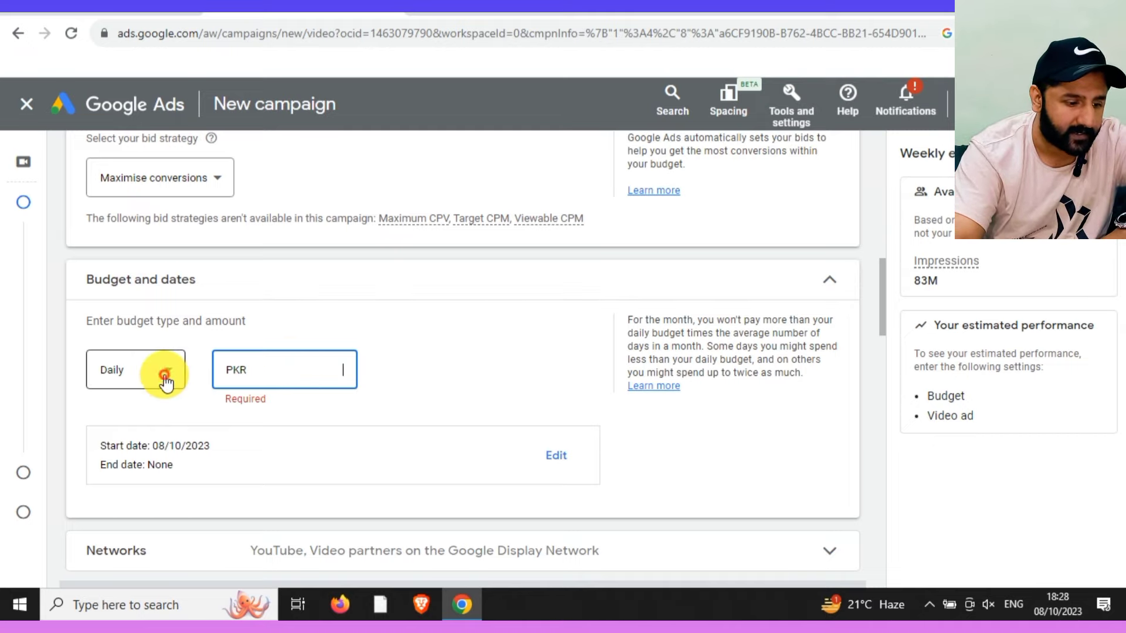
left_click(154, 428)
left_click(304, 375)
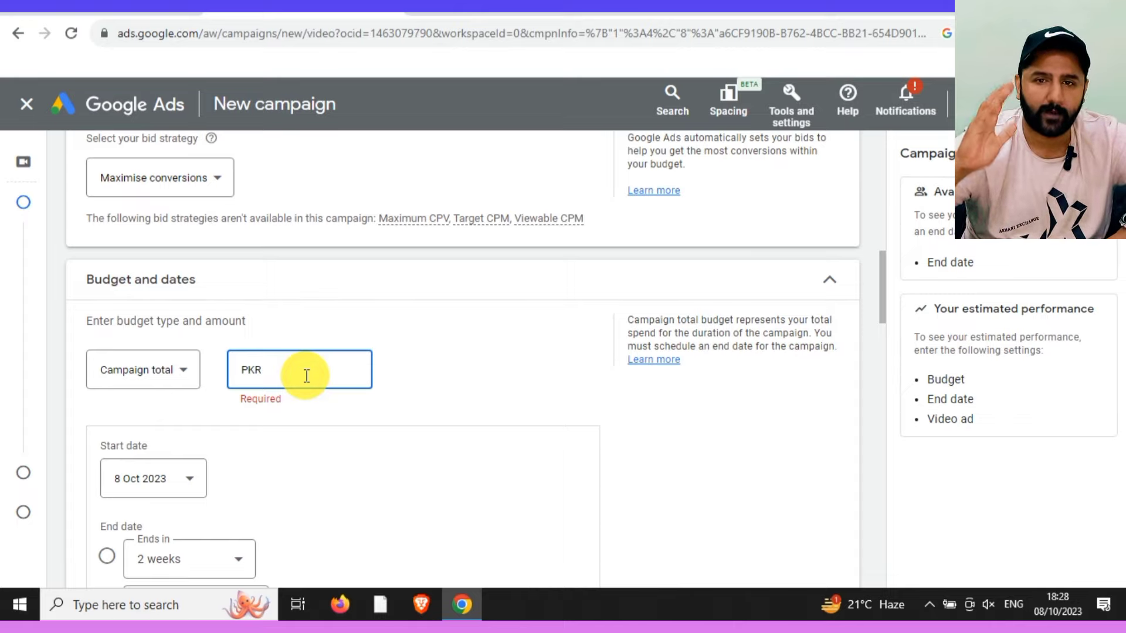
type("5,0")
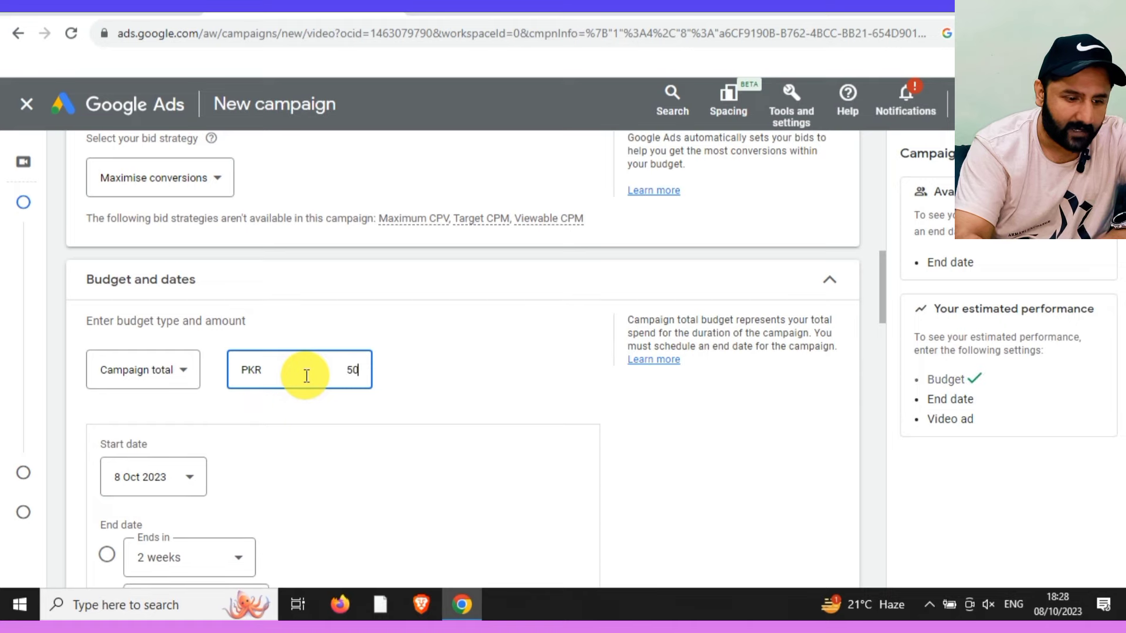
type("00")
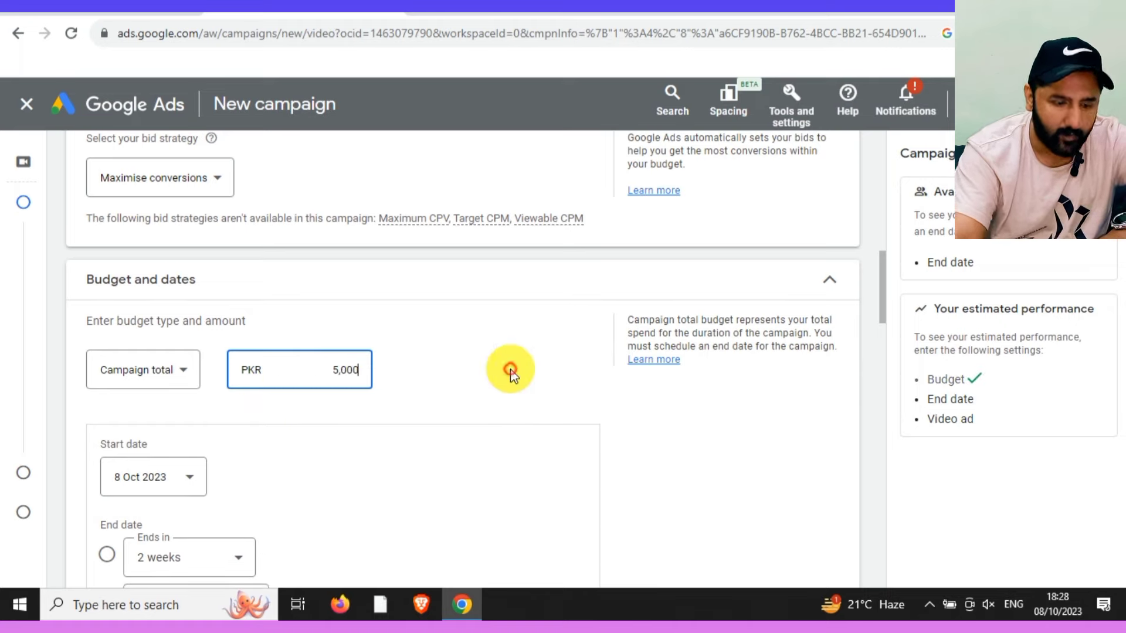
left_click(510, 368)
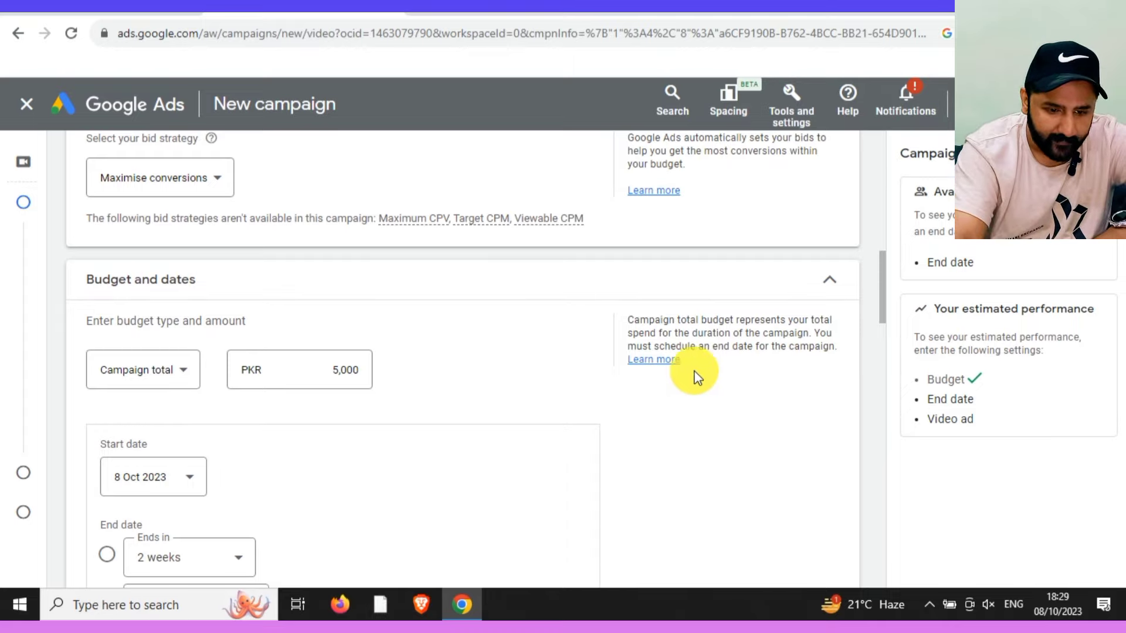
Step: Set the campaign to end in 2 weeks and change the total budget to PKR 15,000
left_click_drag(885, 309, 876, 336)
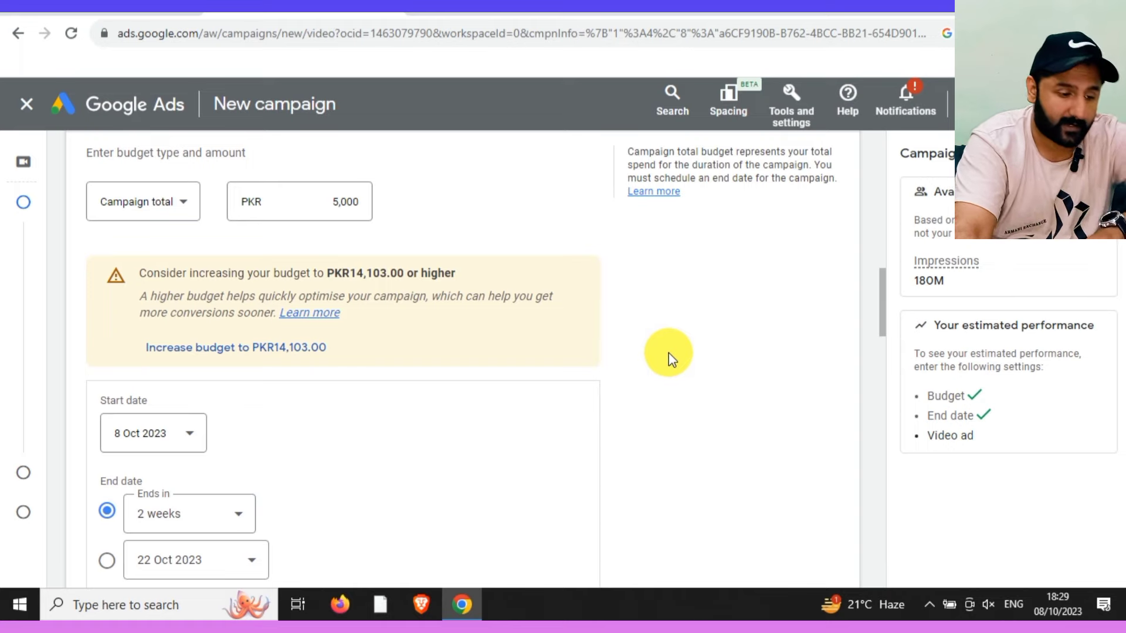
double_click(327, 201)
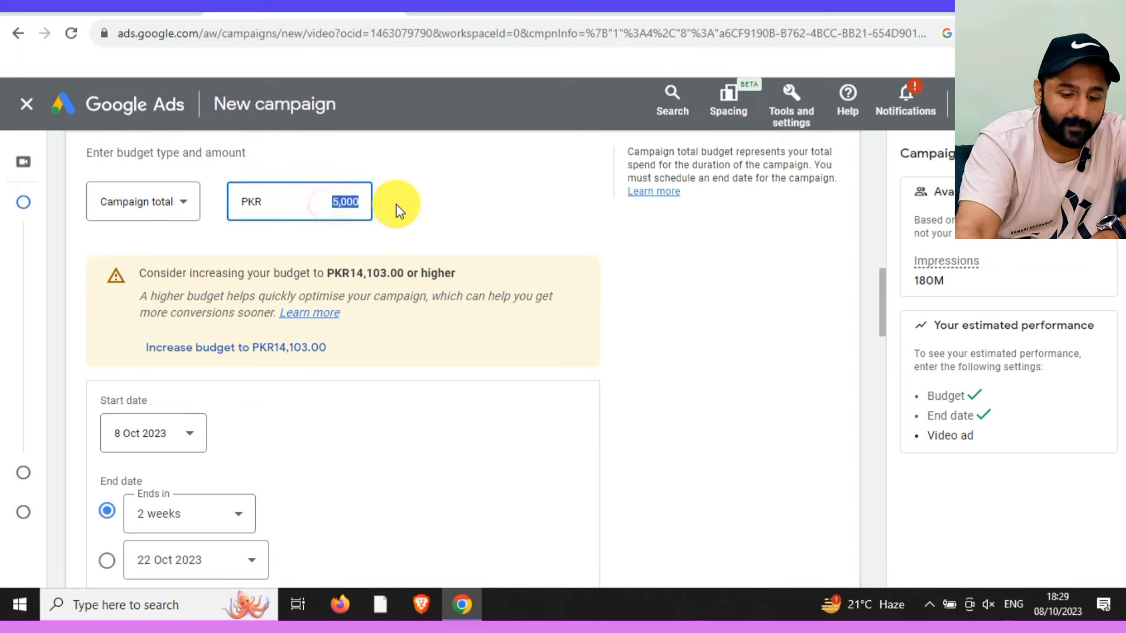
type("1520")
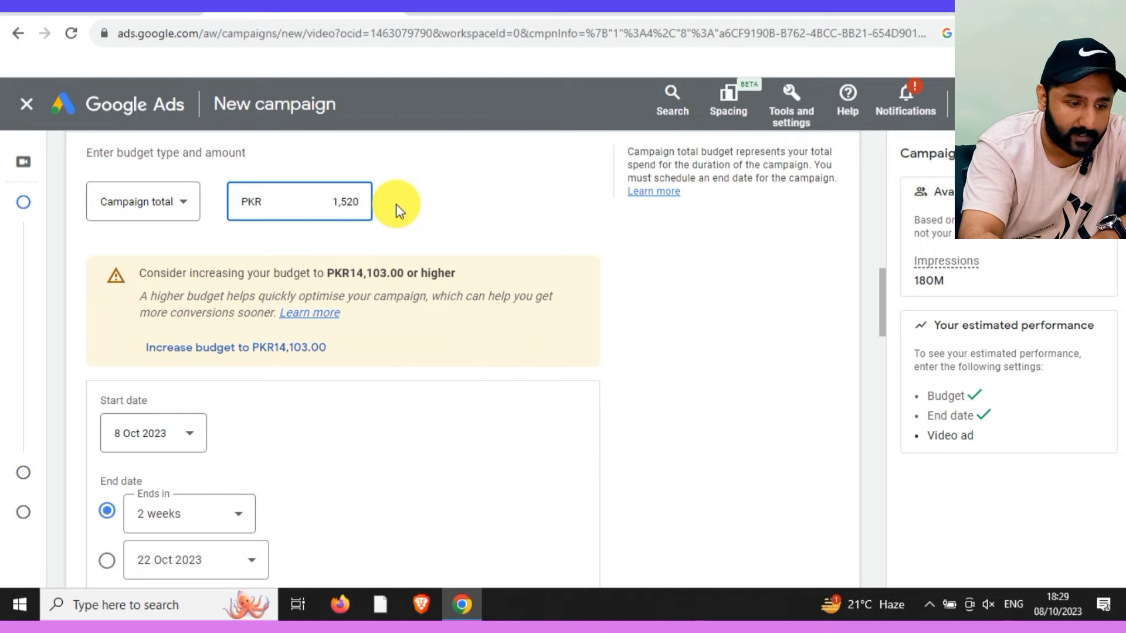
key("BackSpace")
key("BackSpace")
type("000")
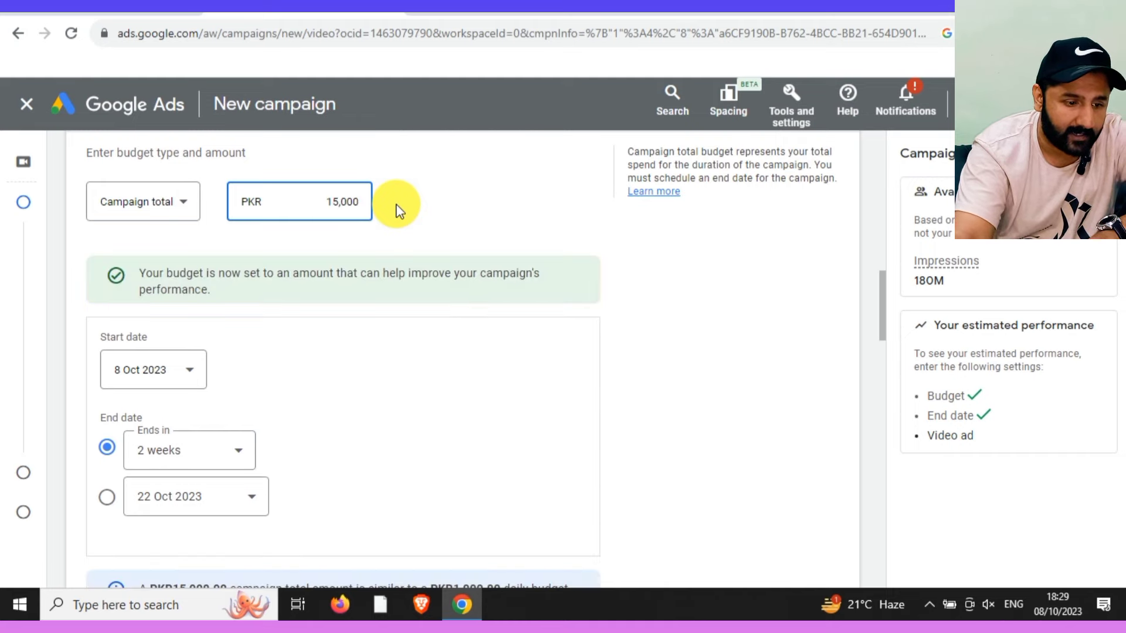
left_click(540, 189)
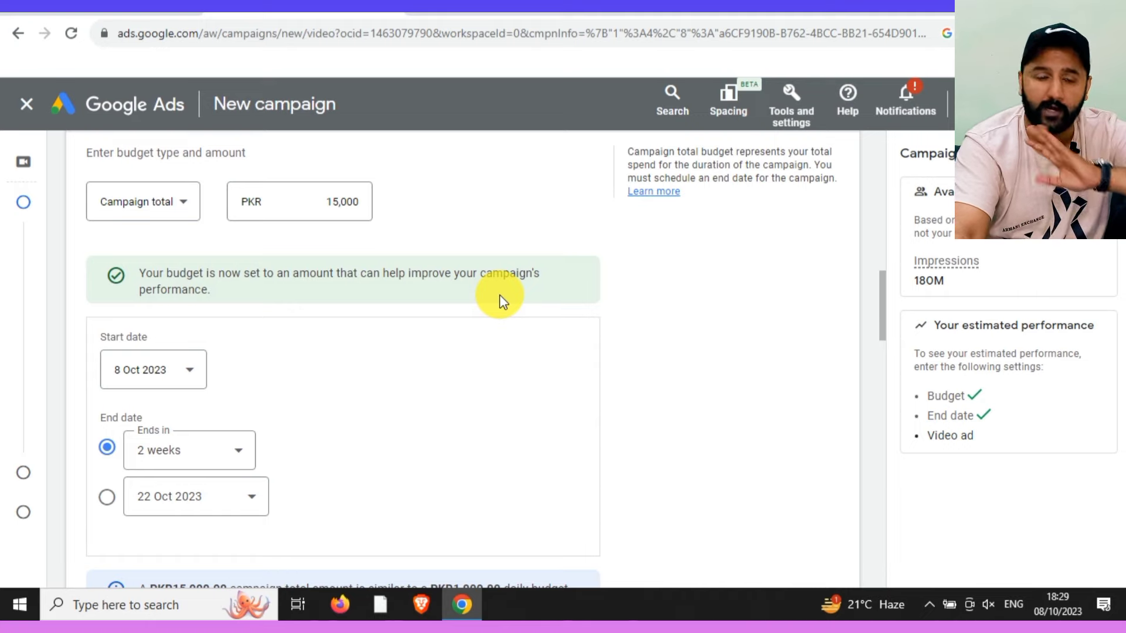
Step: Expand the campaign's Networks settings and review where the ads can appear
left_click_drag(881, 315, 884, 333)
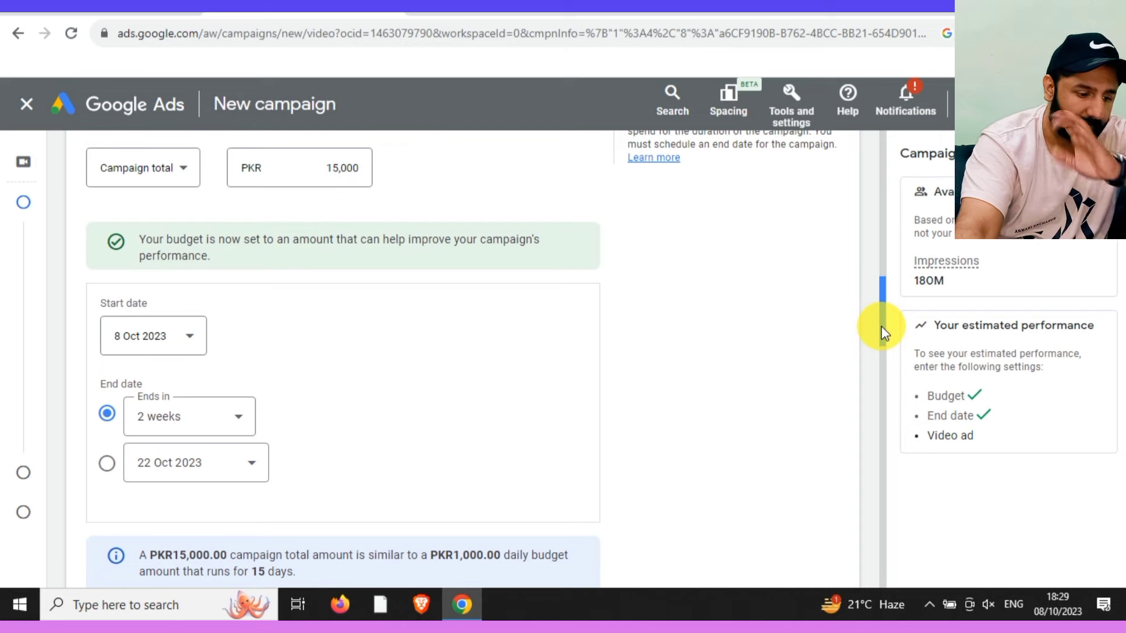
scroll(884, 332, "down", 4)
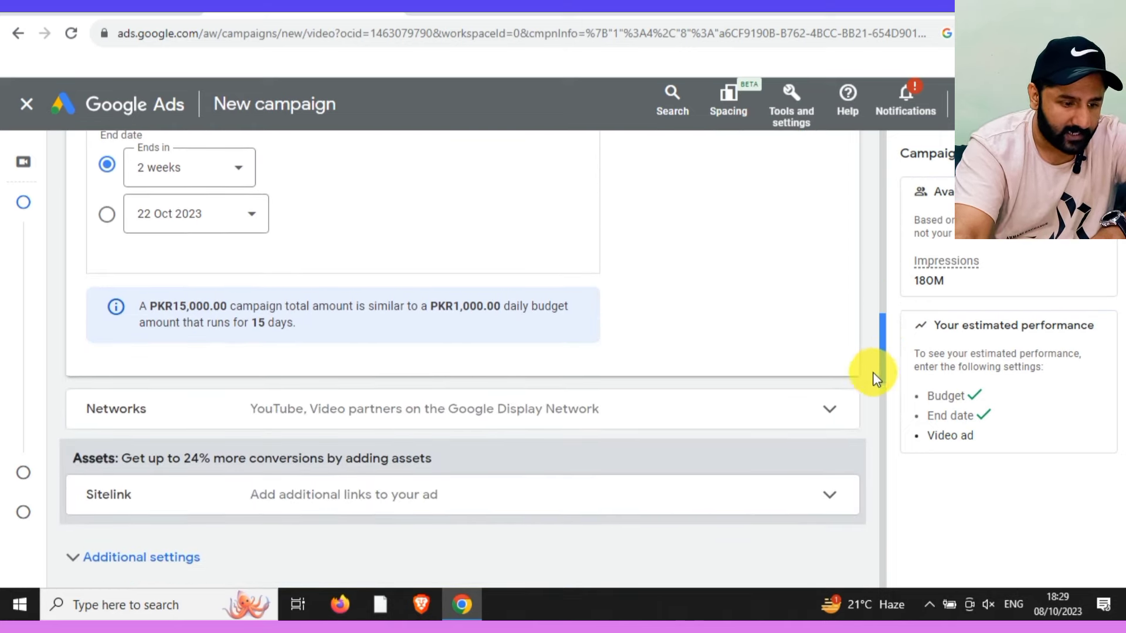
scroll(876, 378, "down", 2)
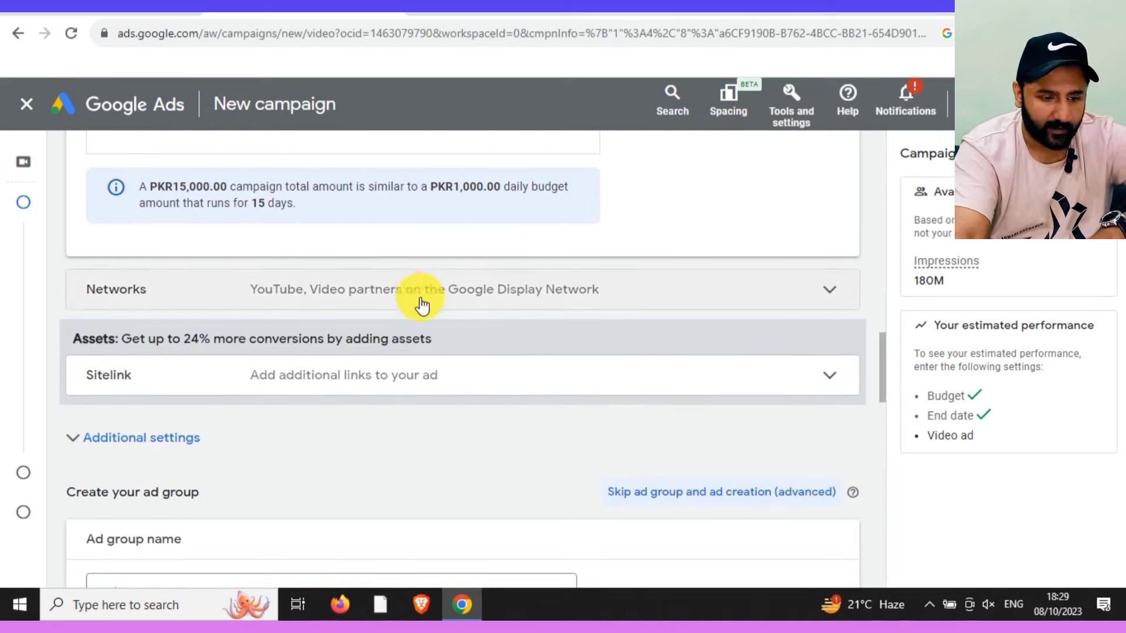
left_click(473, 290)
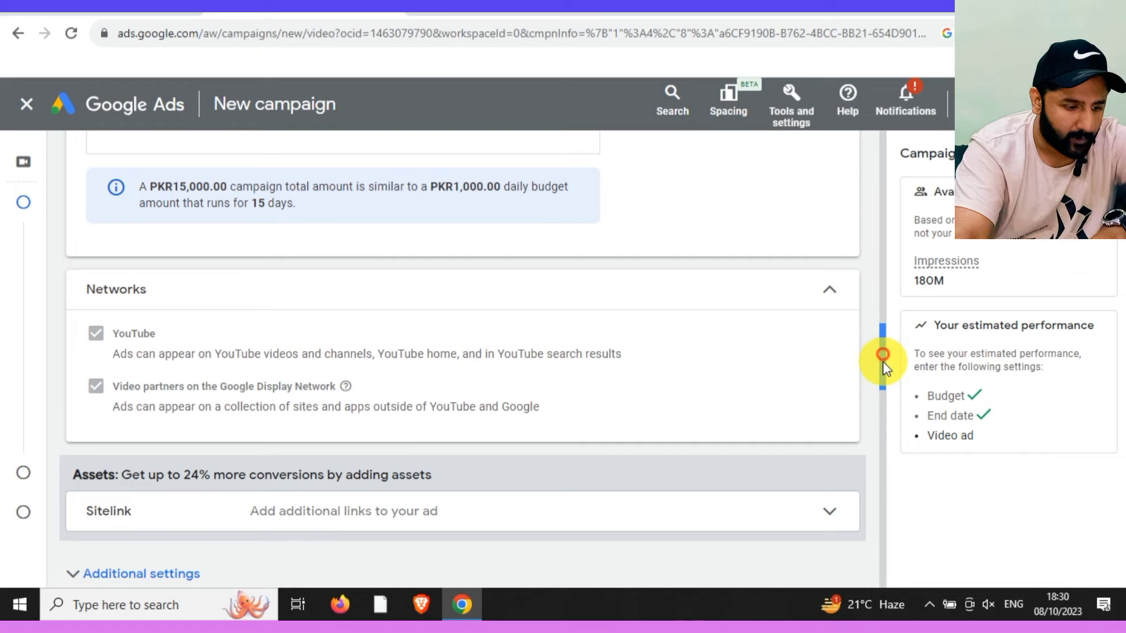
left_click_drag(882, 362, 882, 392)
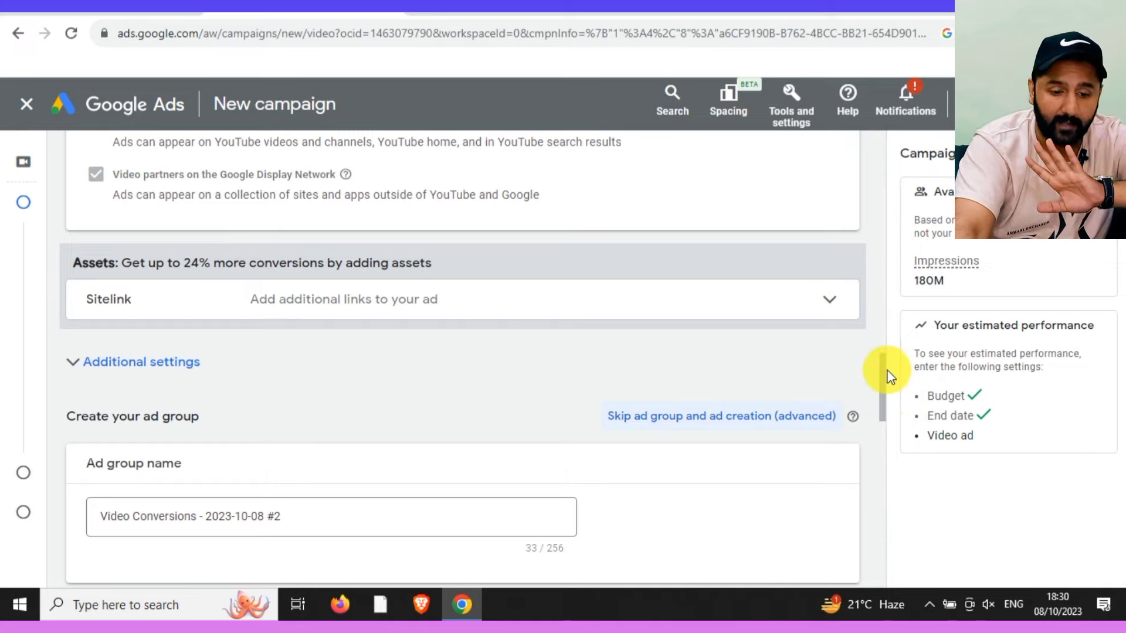
Step: Under the campaign's additional settings, set specific device targeting to Mobile Phones only, excluding computers, tablets and TV screens
left_click_drag(880, 382, 882, 403)
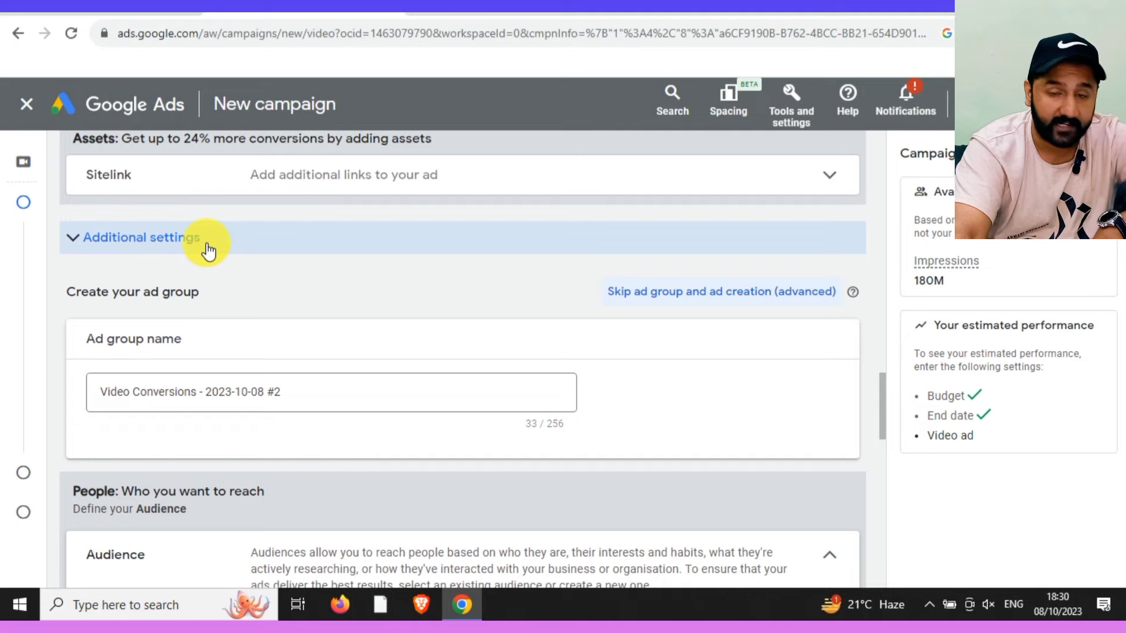
left_click(252, 245)
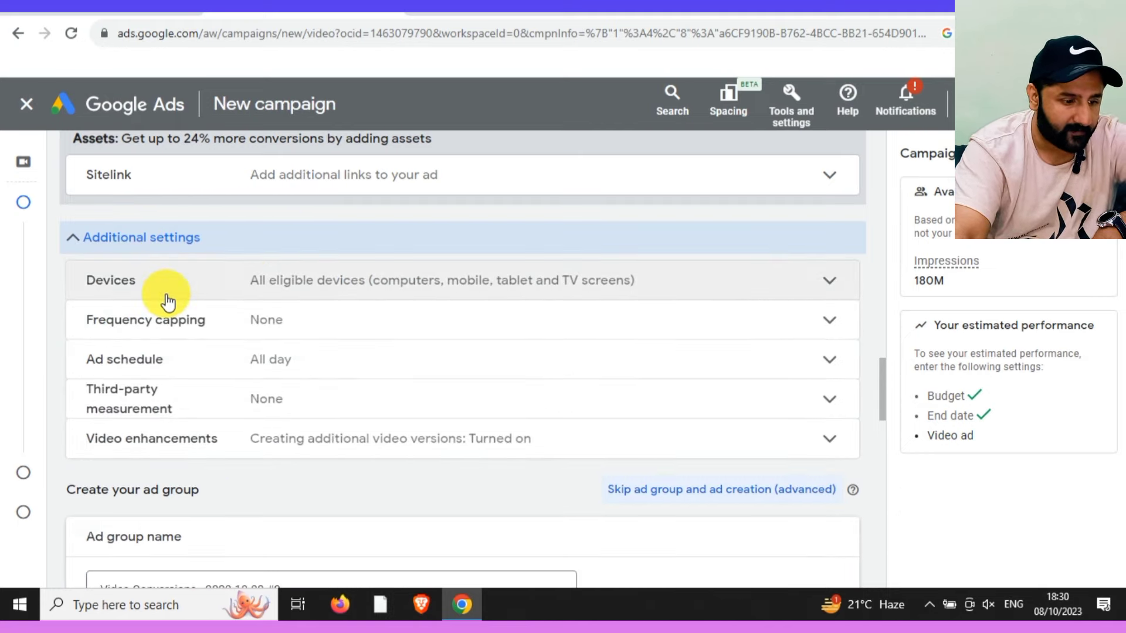
left_click(370, 289)
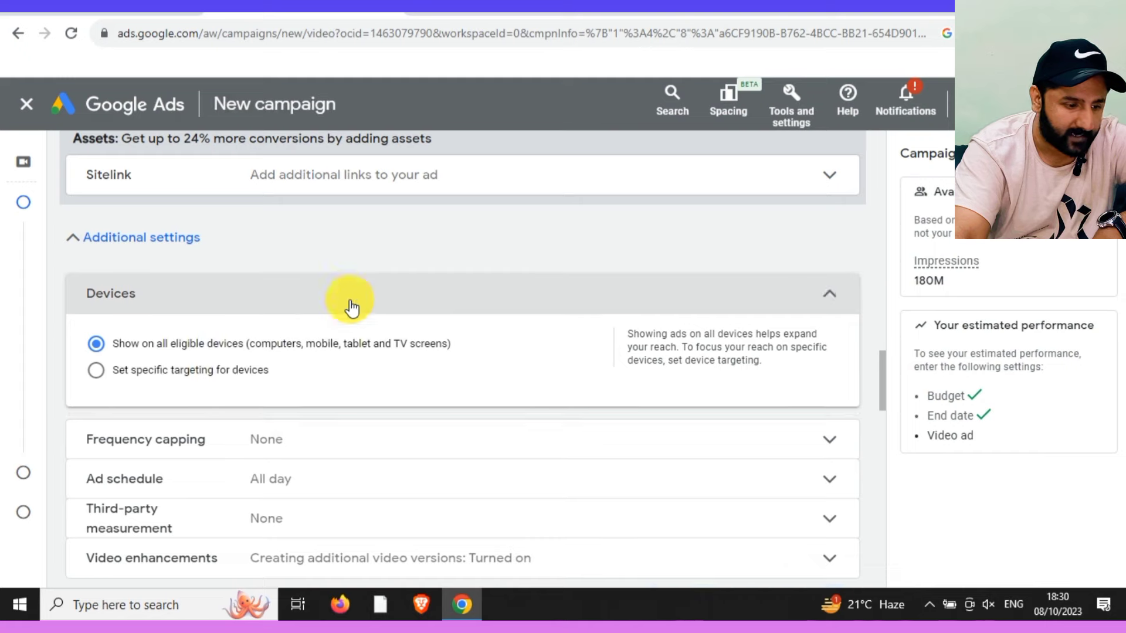
left_click(156, 375)
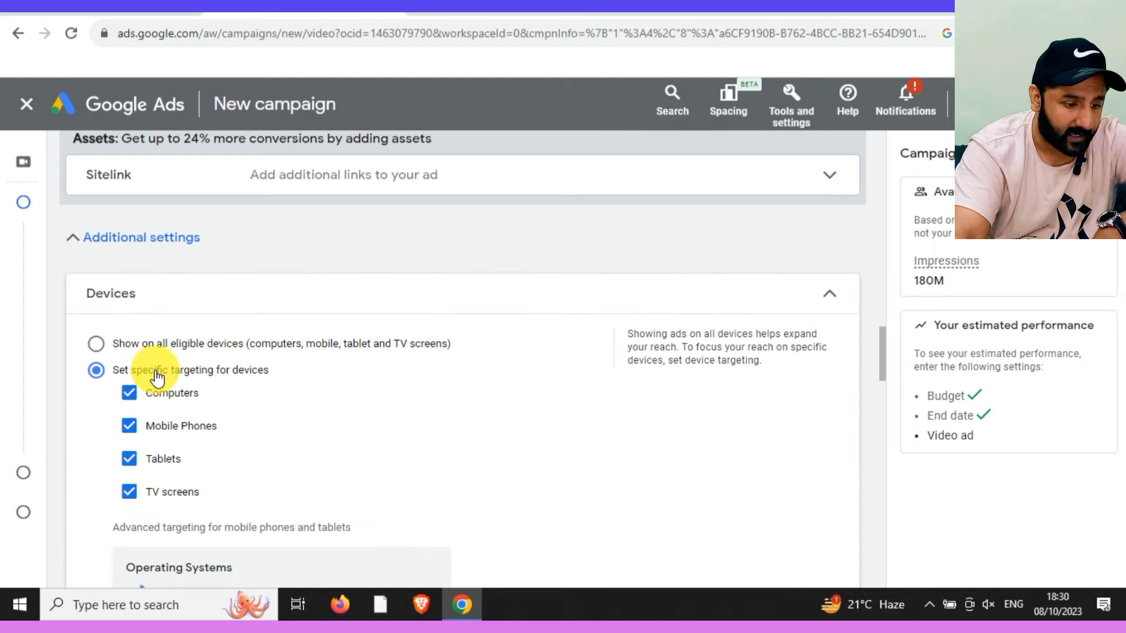
left_click(129, 393)
left_click(130, 458)
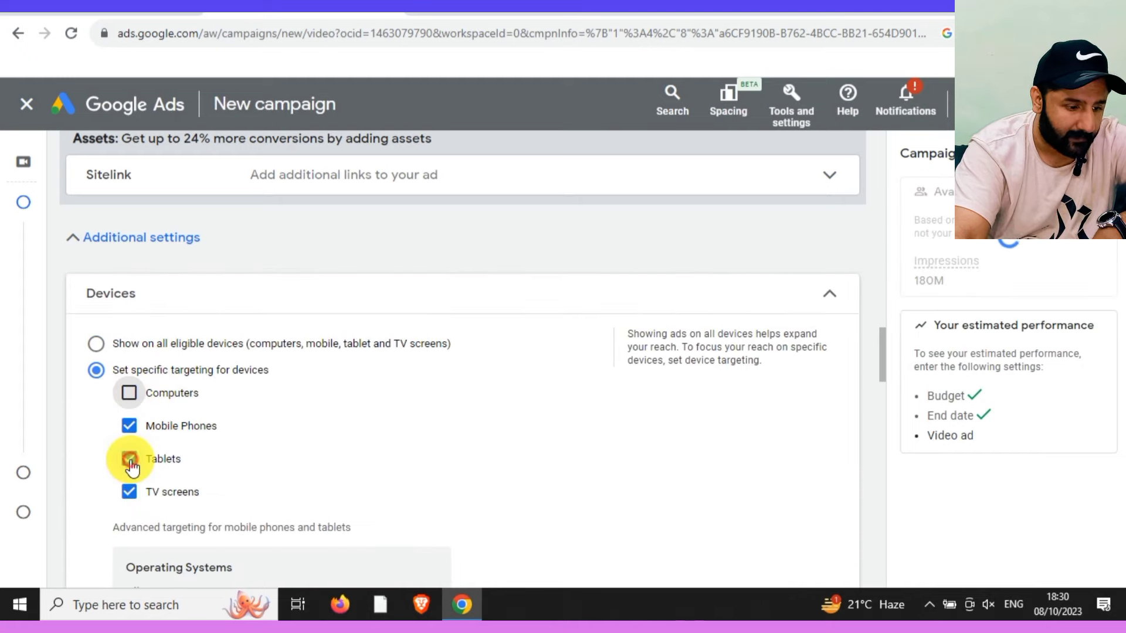
left_click(128, 493)
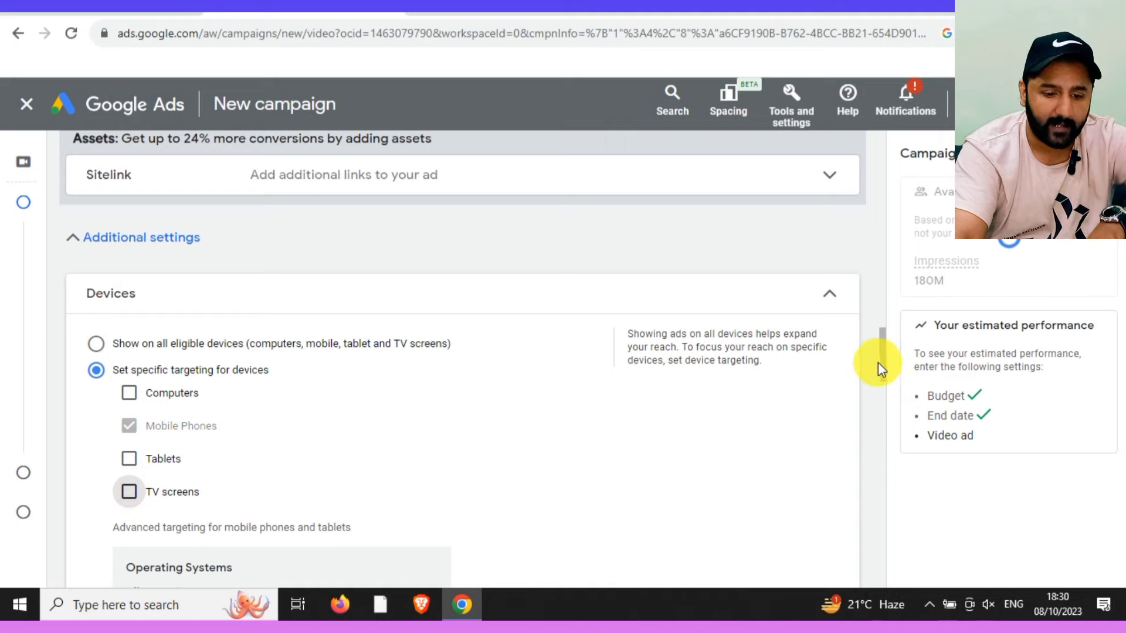
Step: Cap the campaign's impression frequency at 1 per week
left_click_drag(880, 356, 879, 424)
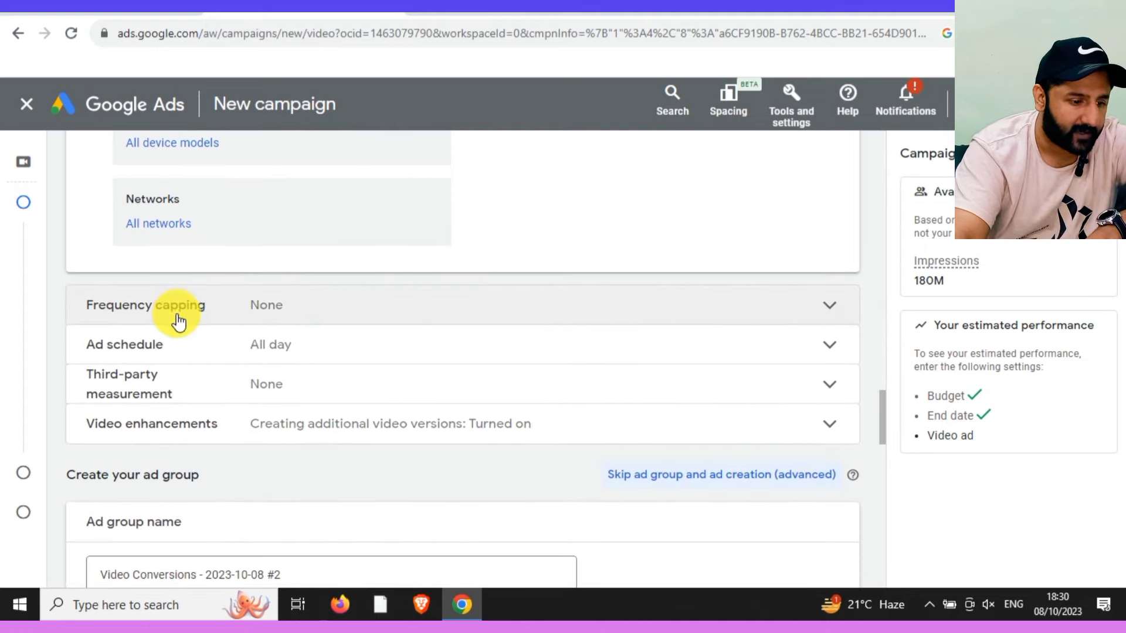
left_click(346, 315)
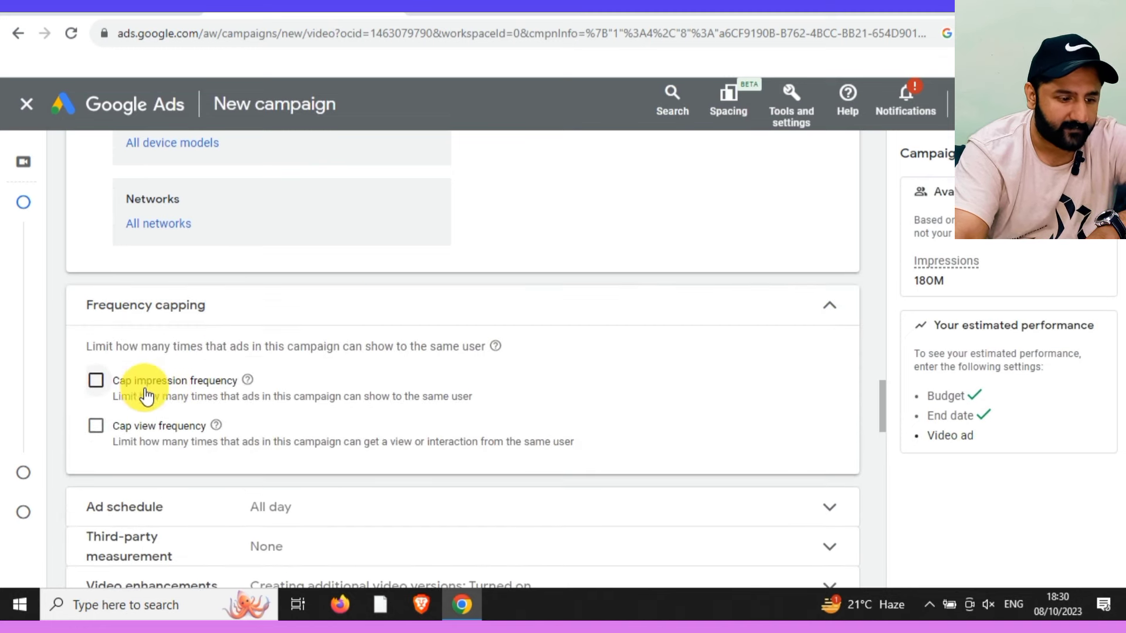
left_click(96, 381)
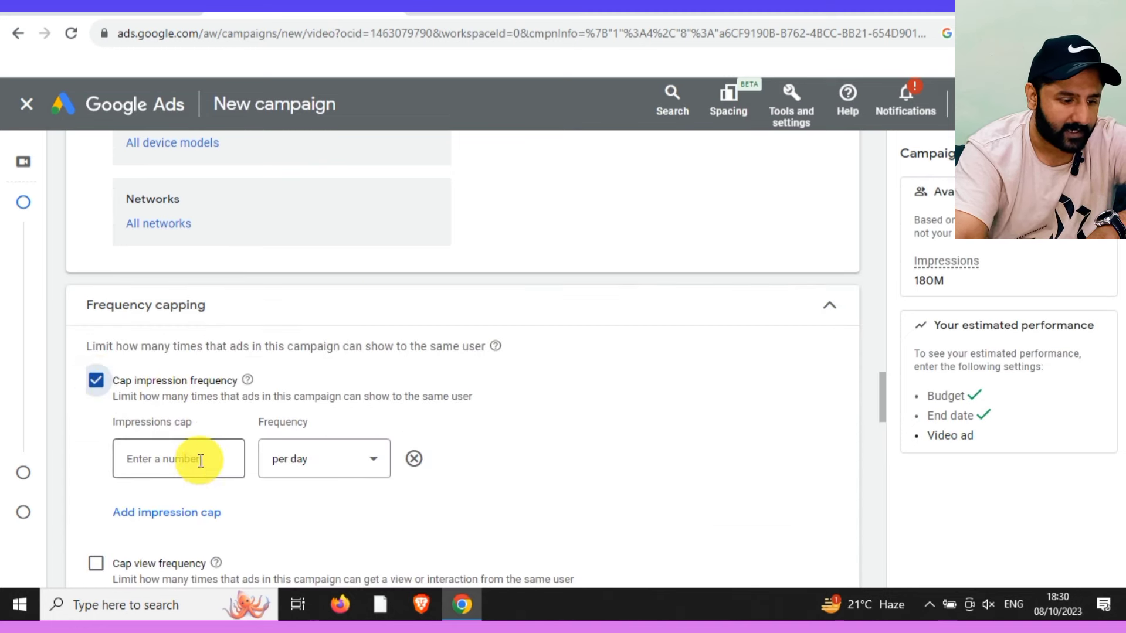
left_click(201, 459)
type("1")
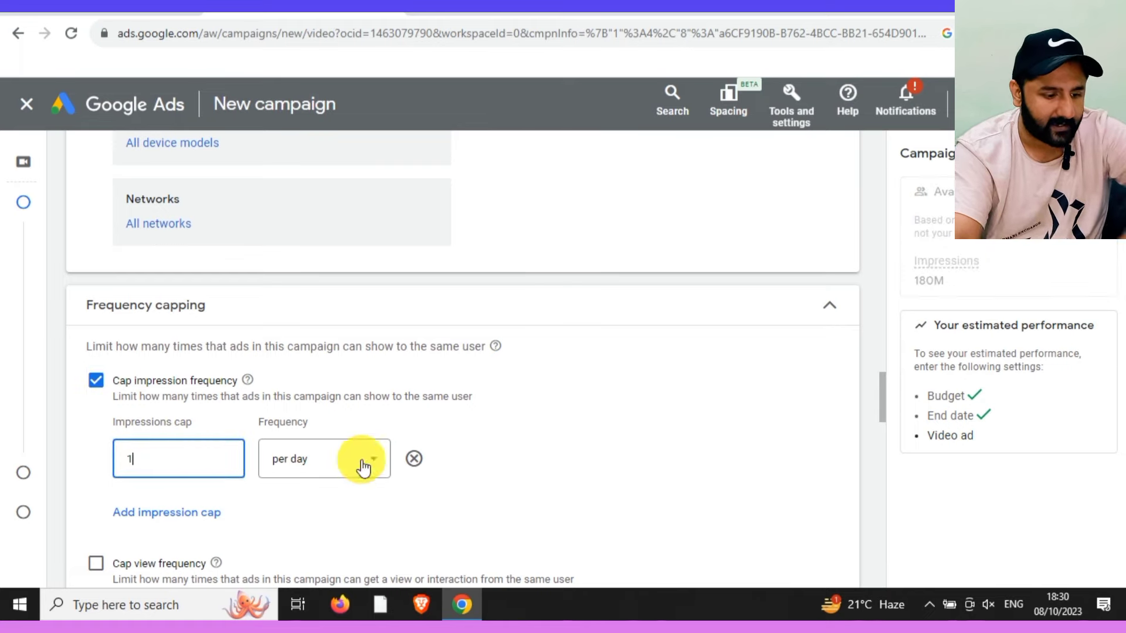
left_click(336, 465)
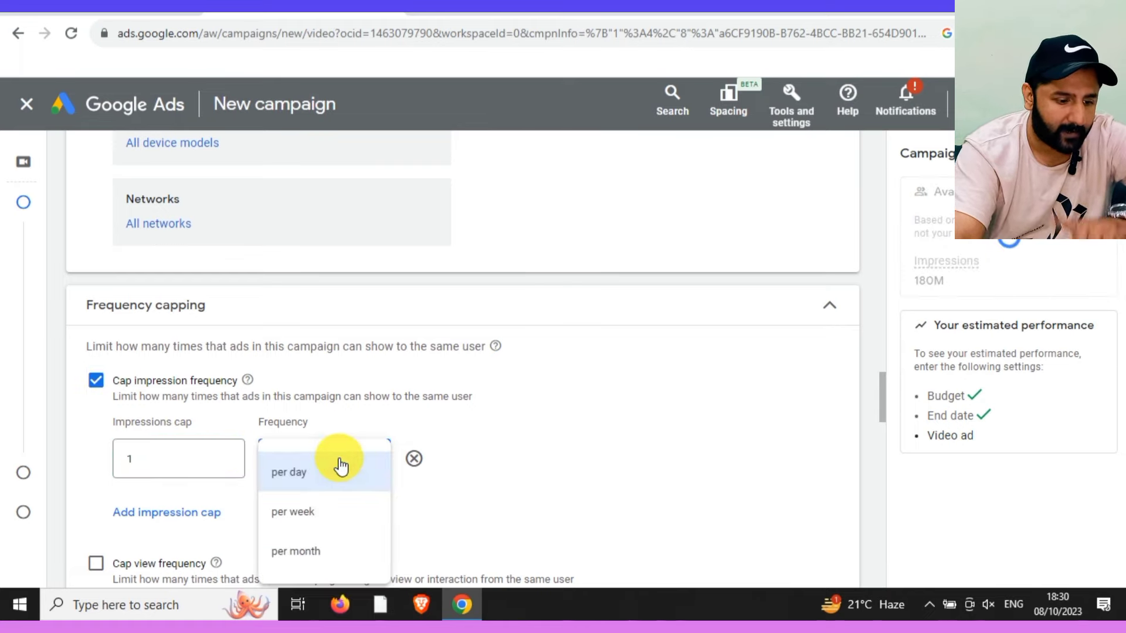
left_click(332, 516)
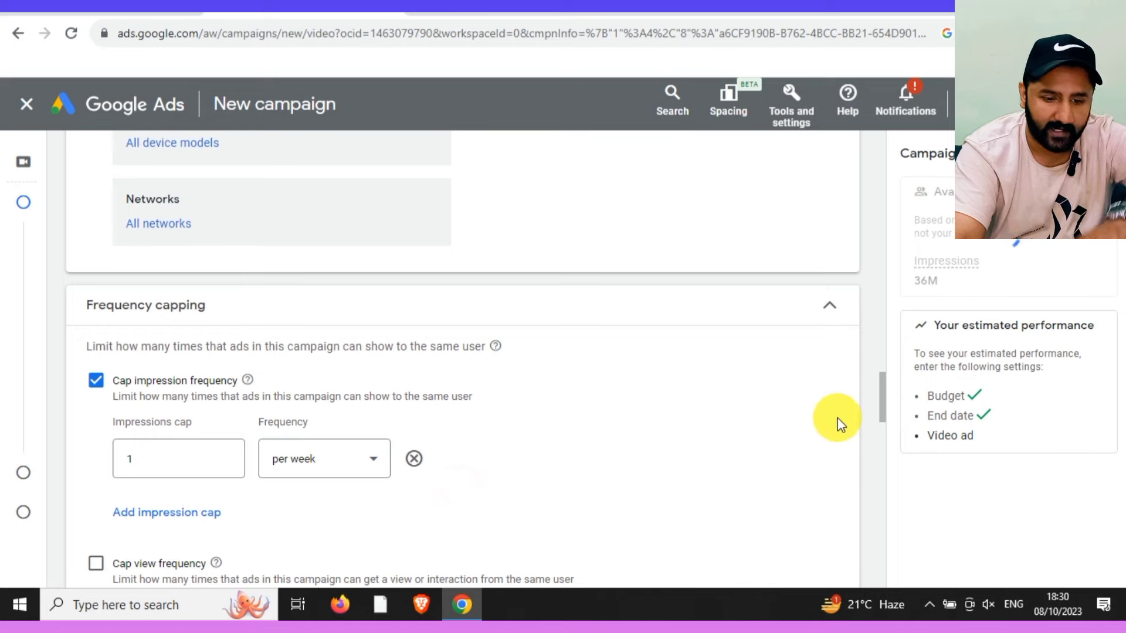
Step: Review the campaign's ad schedule and video enhancements options
left_click_drag(881, 404, 874, 441)
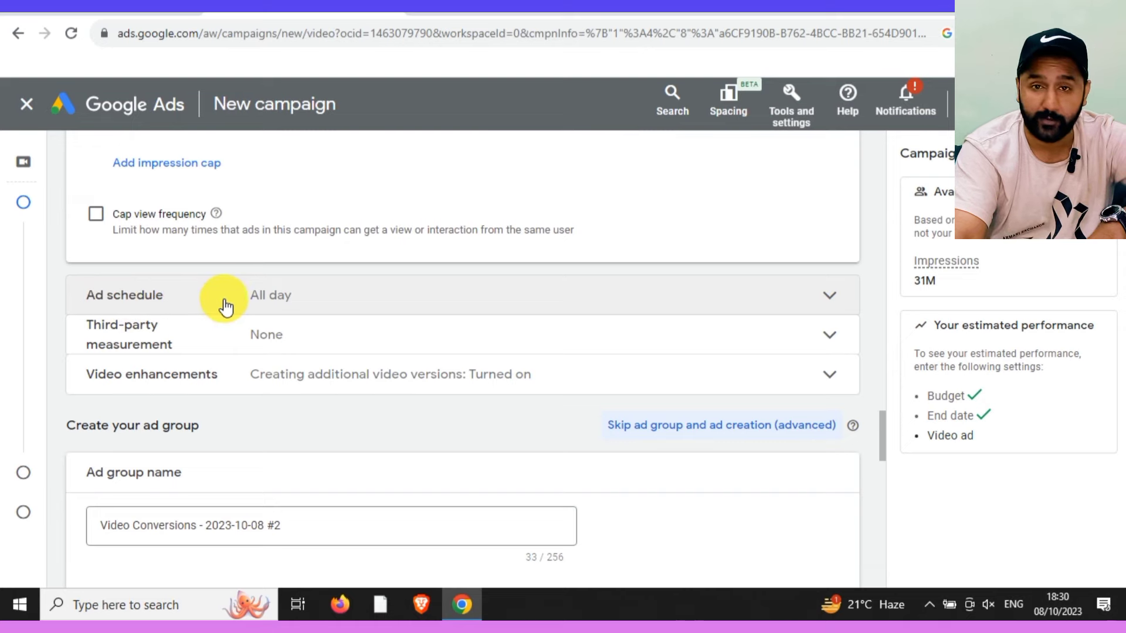
left_click(300, 299)
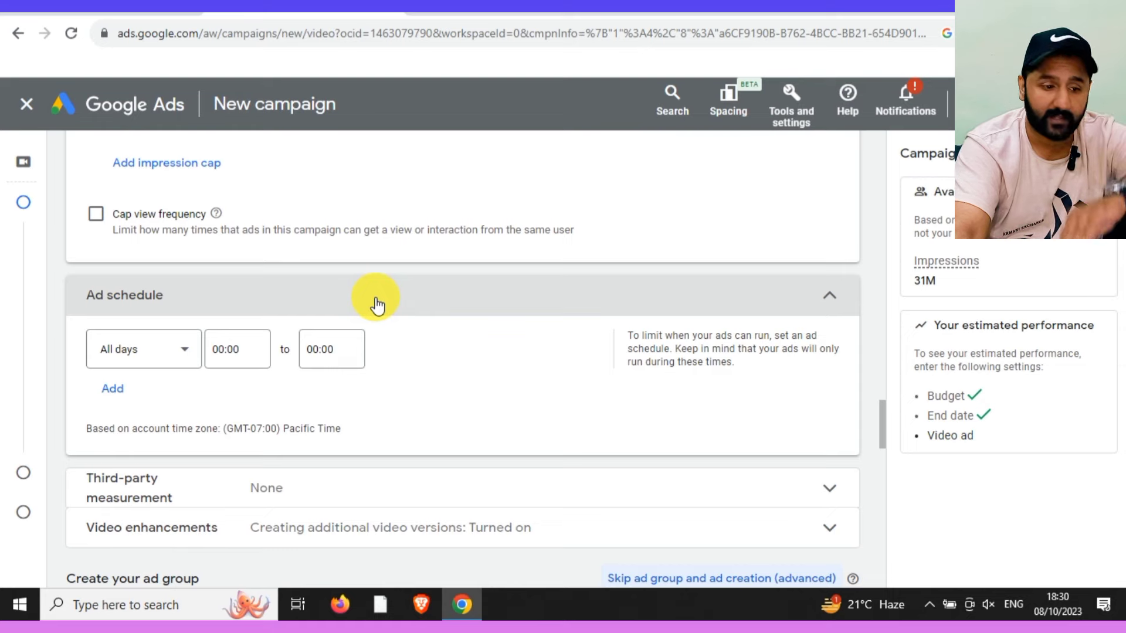
left_click(473, 296)
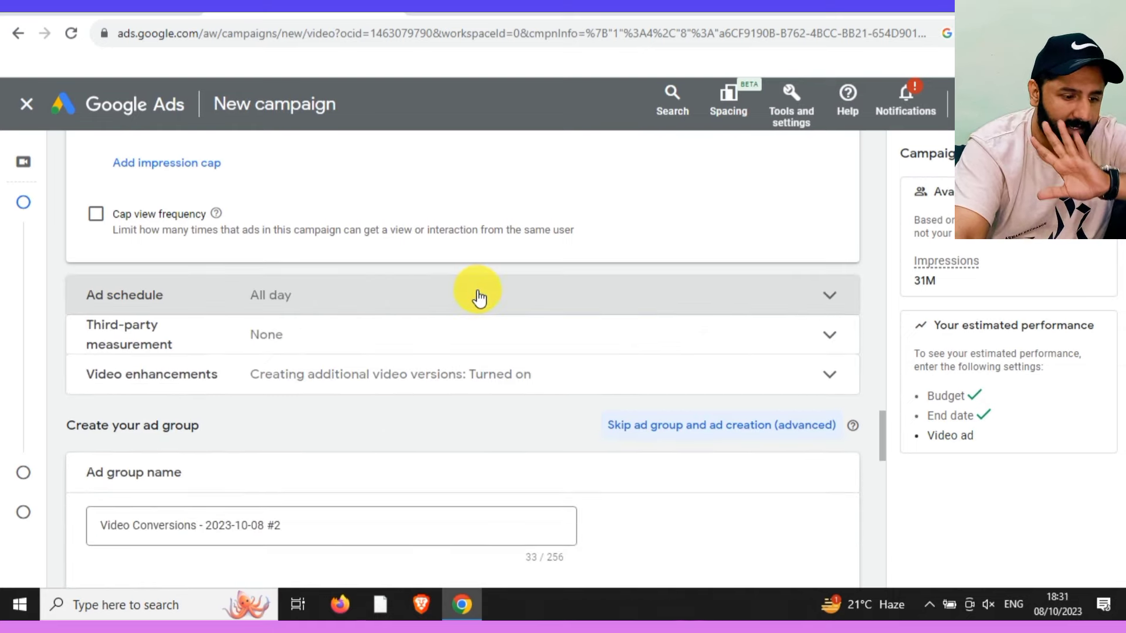
scroll(882, 451, "down", 1)
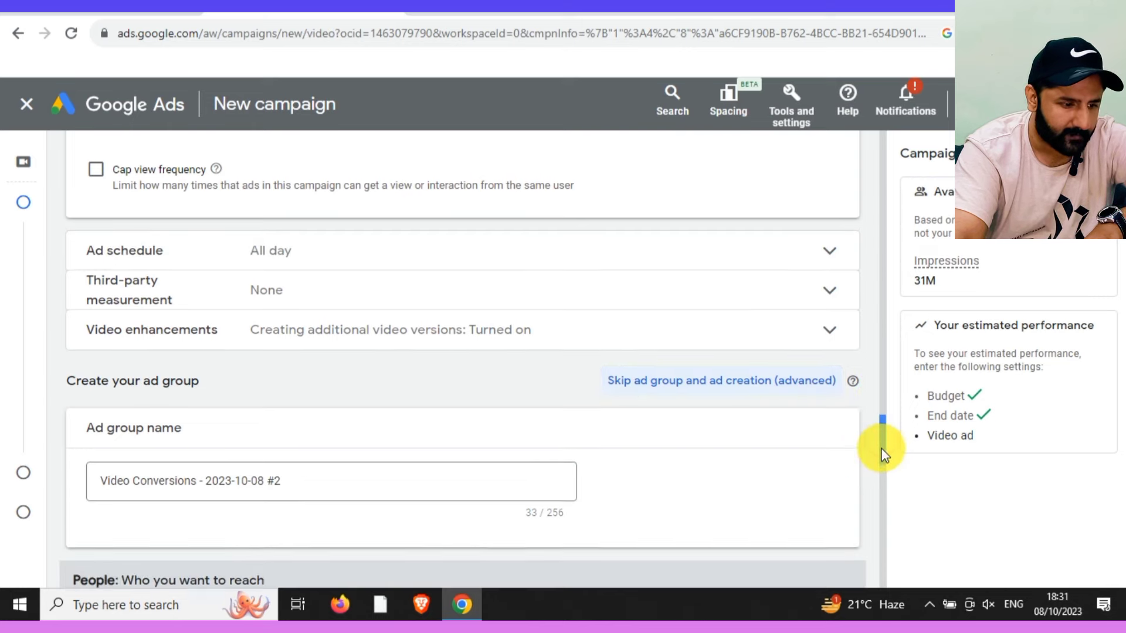
scroll(883, 451, "down", 1)
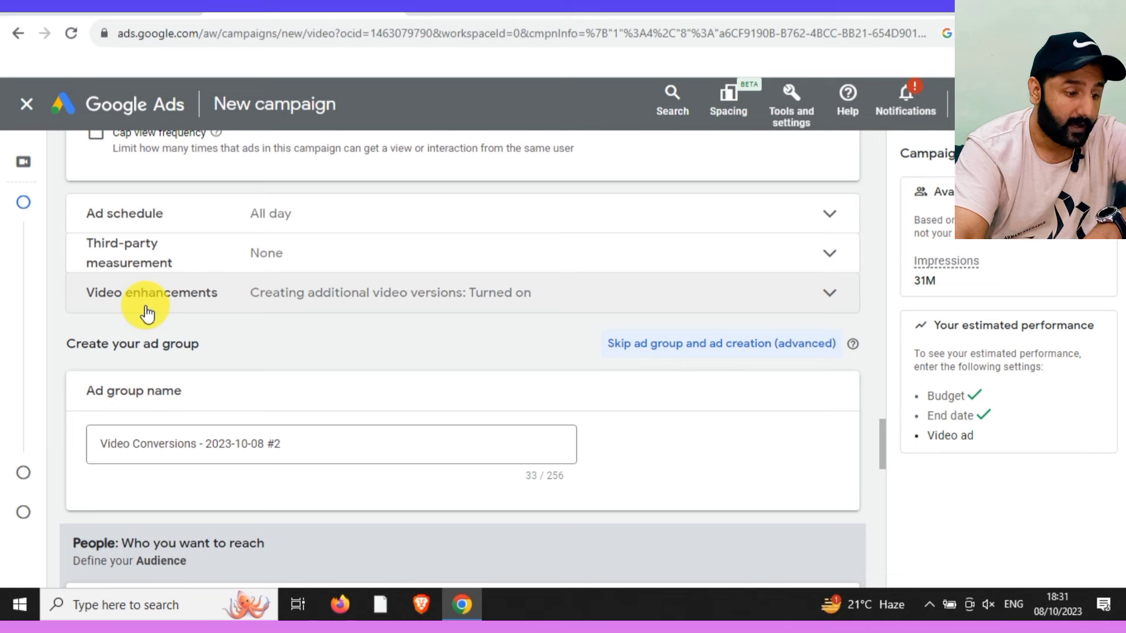
left_click(375, 295)
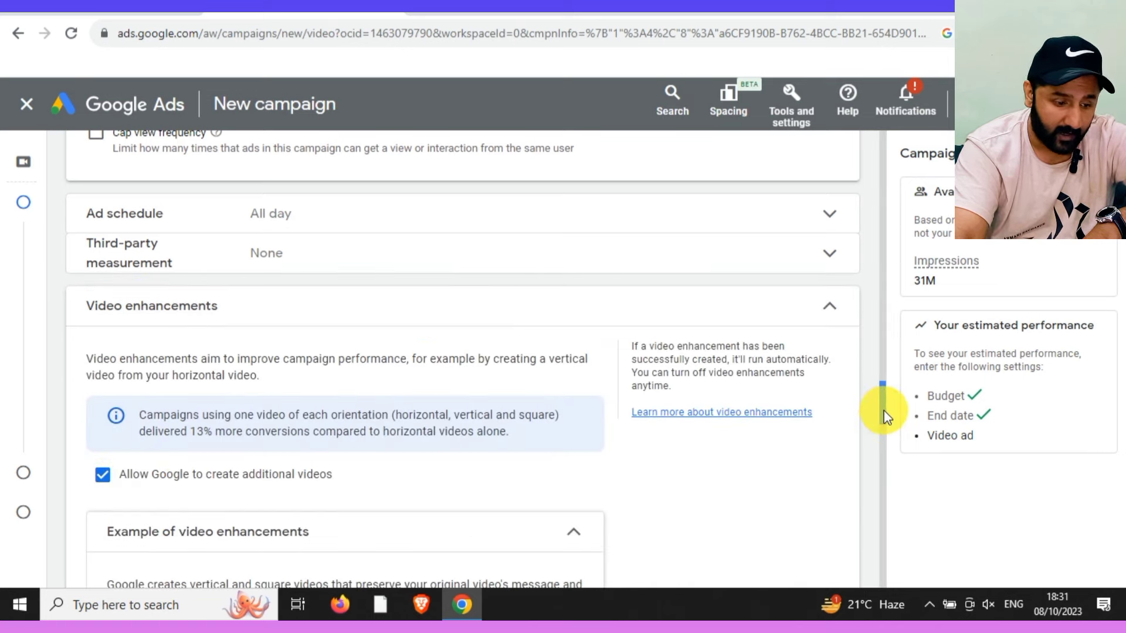
scroll(885, 425, "down", 1)
mouse_move(884, 425)
left_mouse_down()
mouse_move(882, 441)
mouse_move(882, 414)
left_mouse_up()
left_click(827, 264)
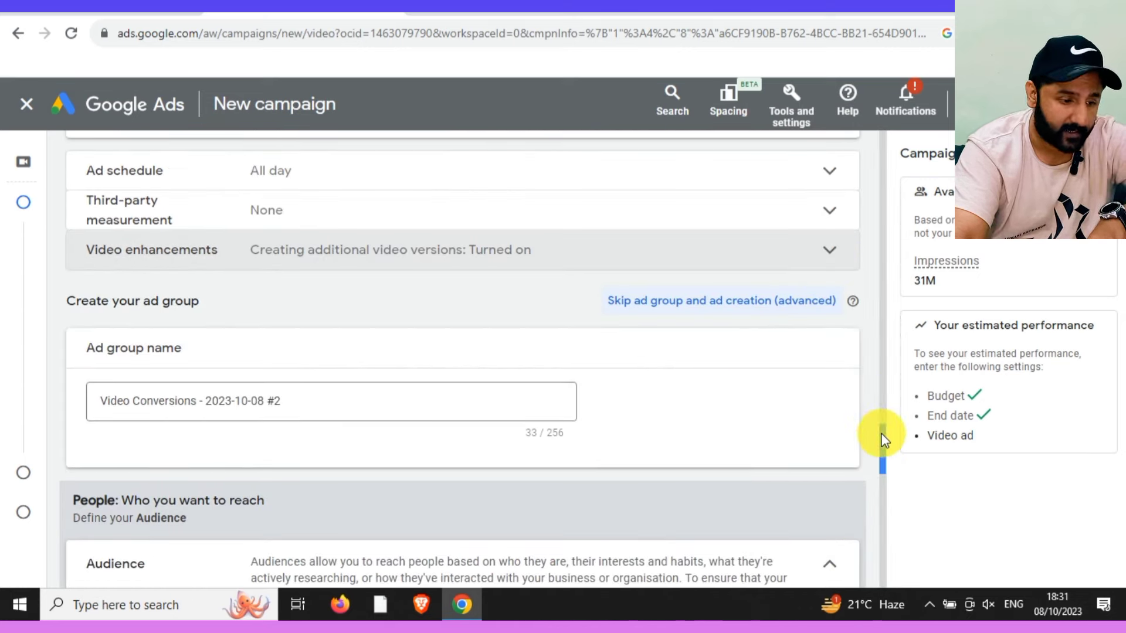
Step: Create a new audience for the ad group and name it "subscriber wali audience"
left_click_drag(882, 434, 882, 458)
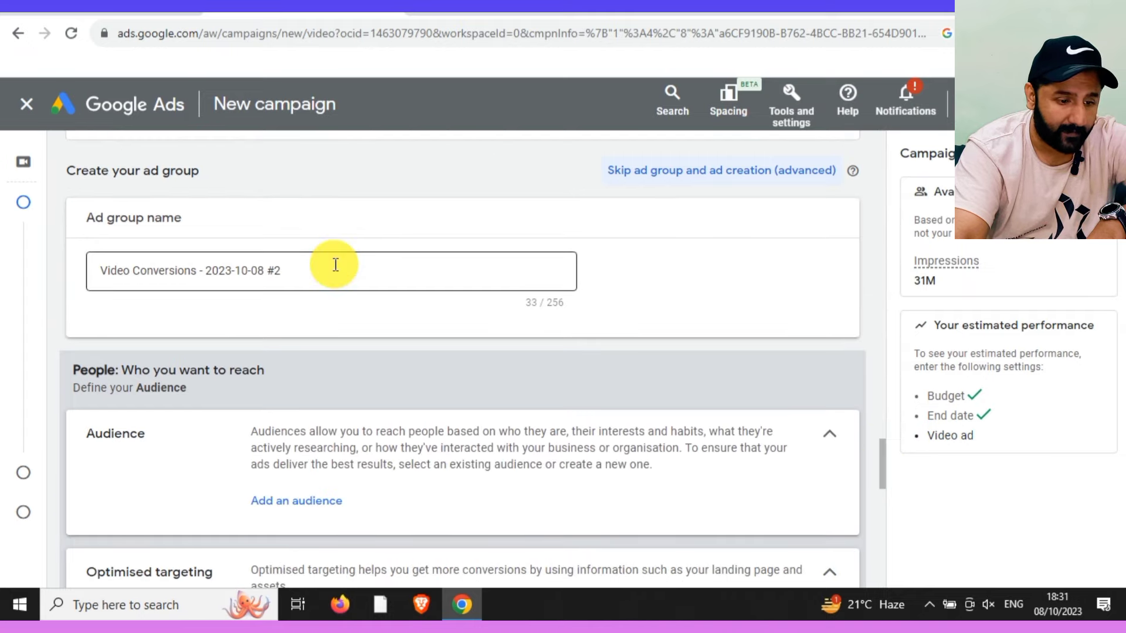
left_click_drag(882, 452, 882, 477)
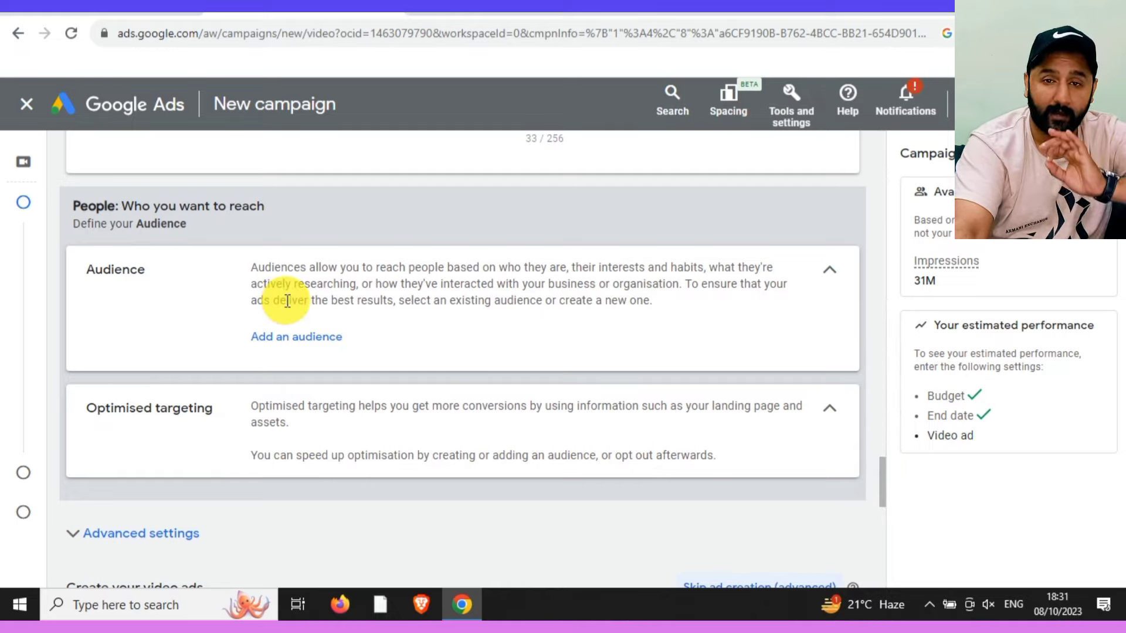
left_click(295, 345)
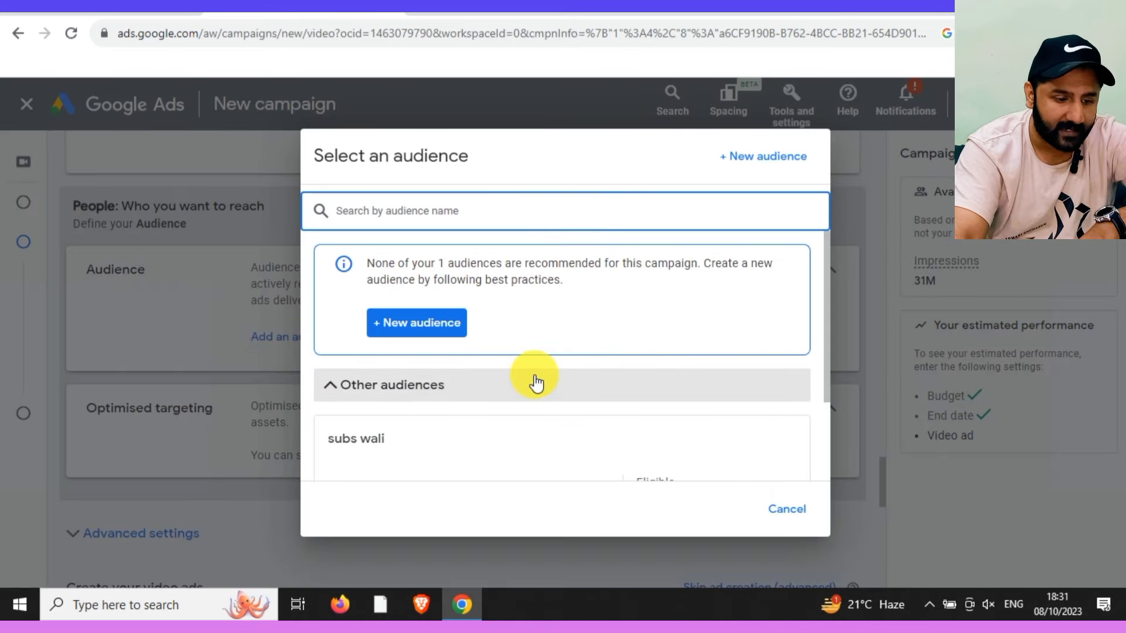
scroll(543, 383, "down", 2)
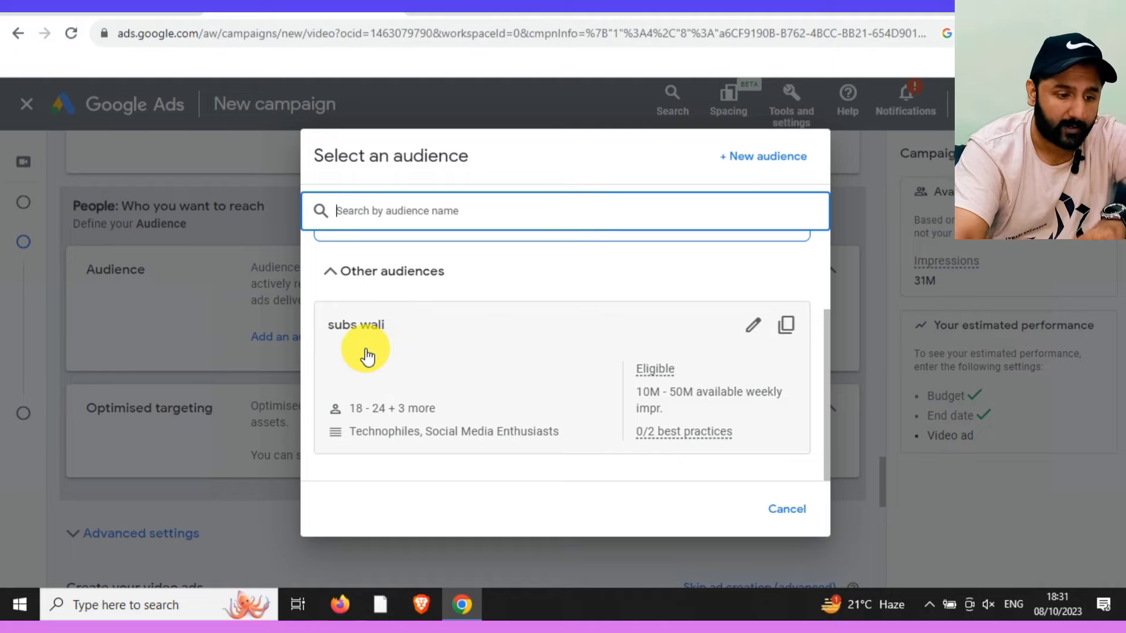
scroll(367, 356, "up", 2)
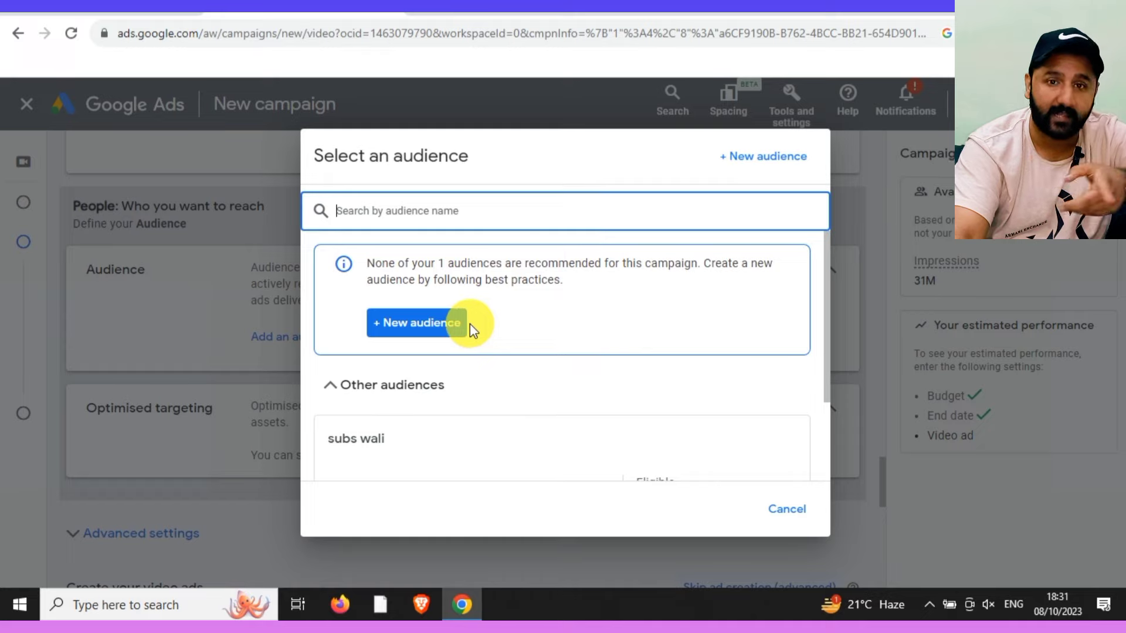
left_click(433, 331)
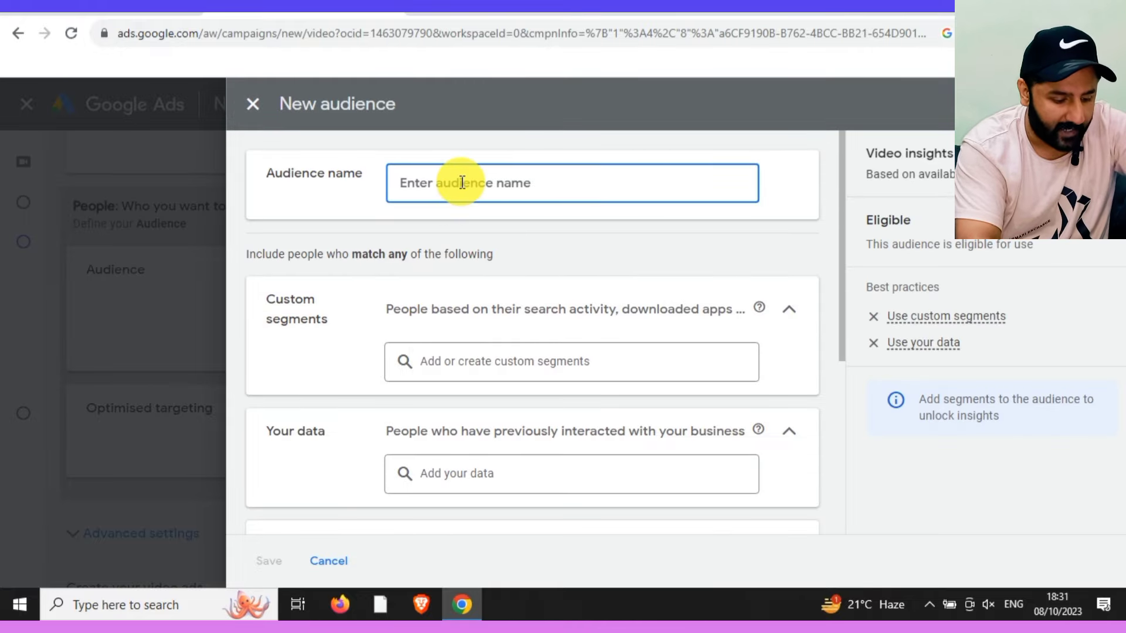
type("subscriber wa")
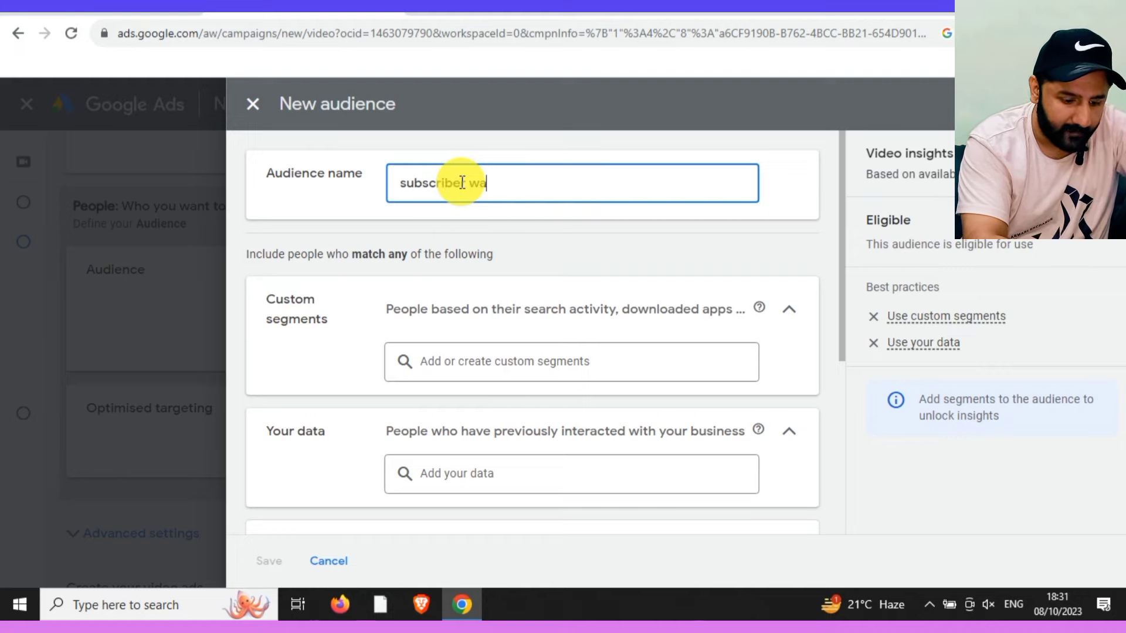
type("li audie")
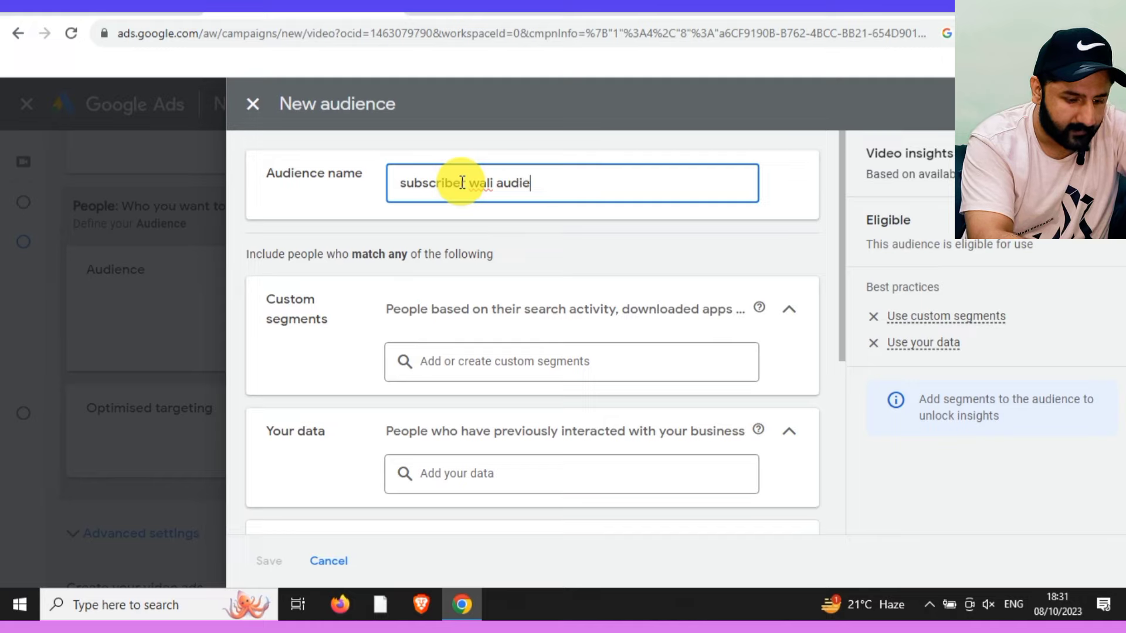
type("nce")
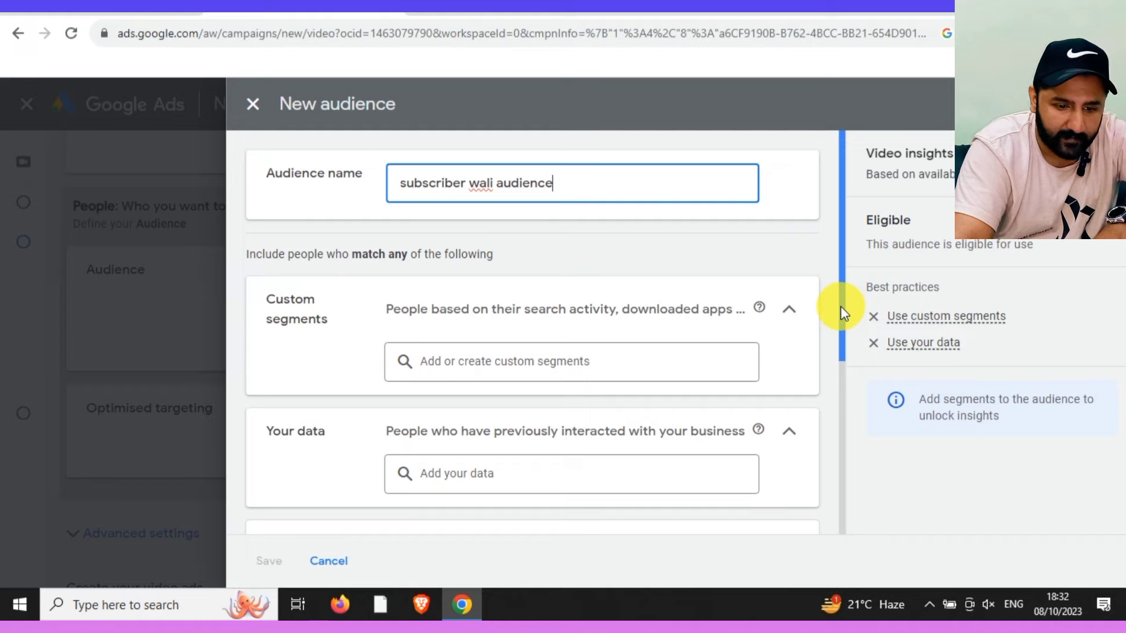
Step: Search the new audience's interests and detailed demographics segments for "subscriber"
left_click_drag(840, 306, 832, 452)
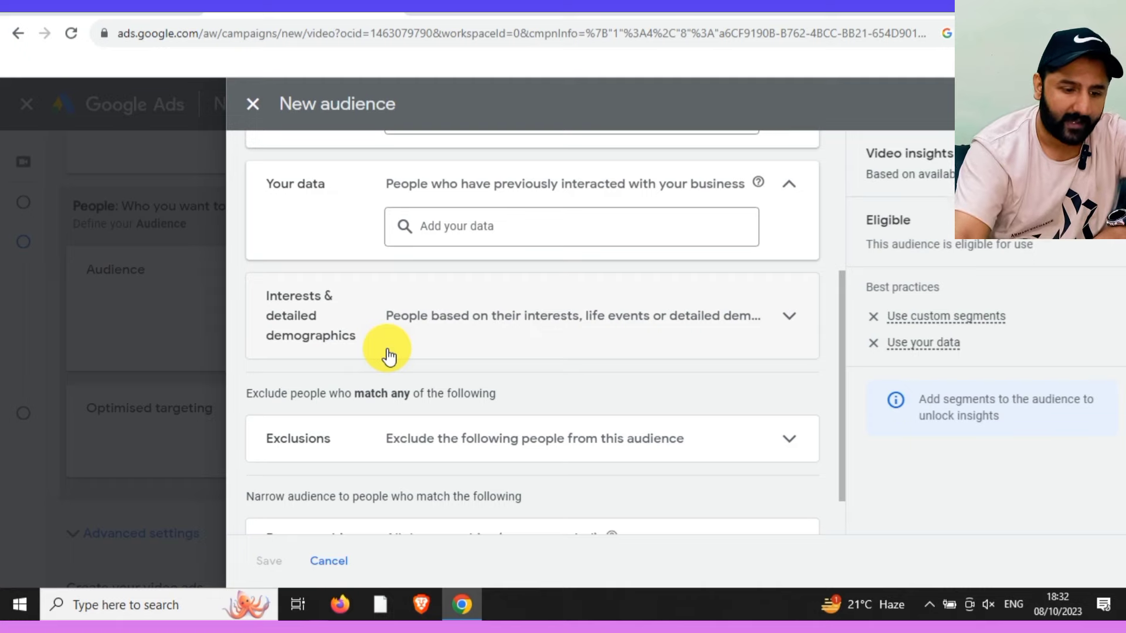
left_click(791, 321)
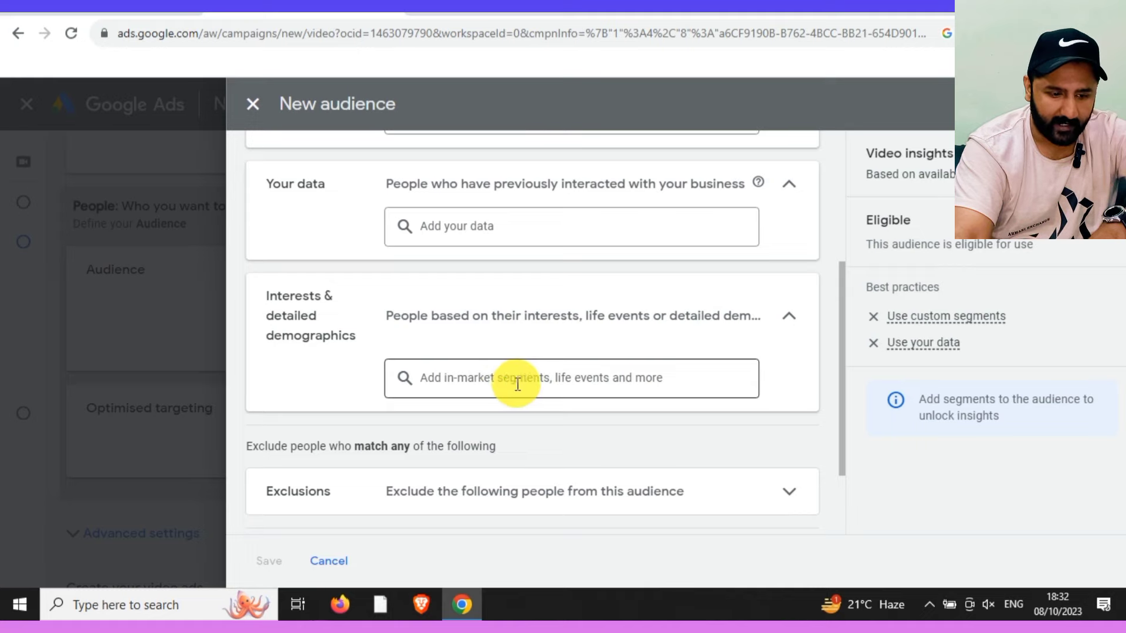
scroll(769, 372, "down", 1)
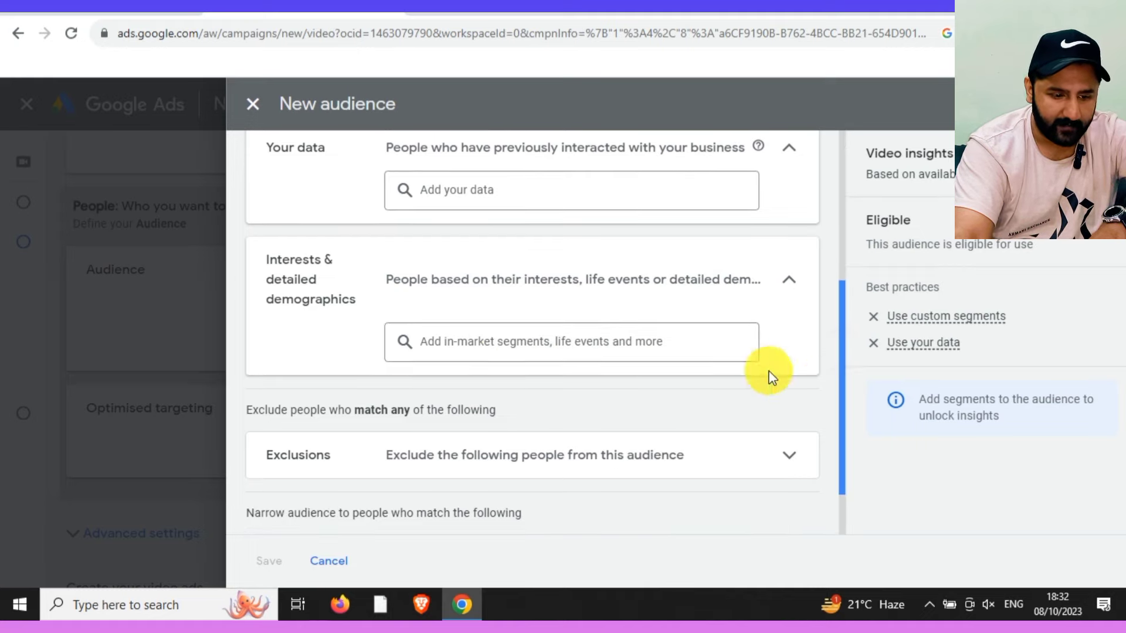
left_click(510, 344)
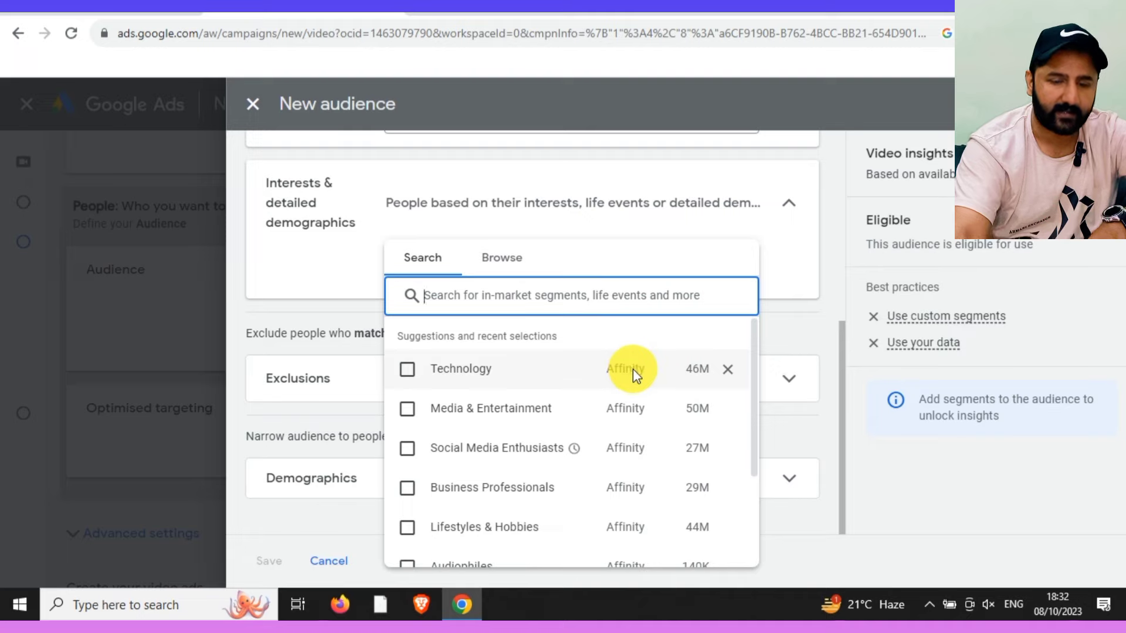
mouse_move(632, 368)
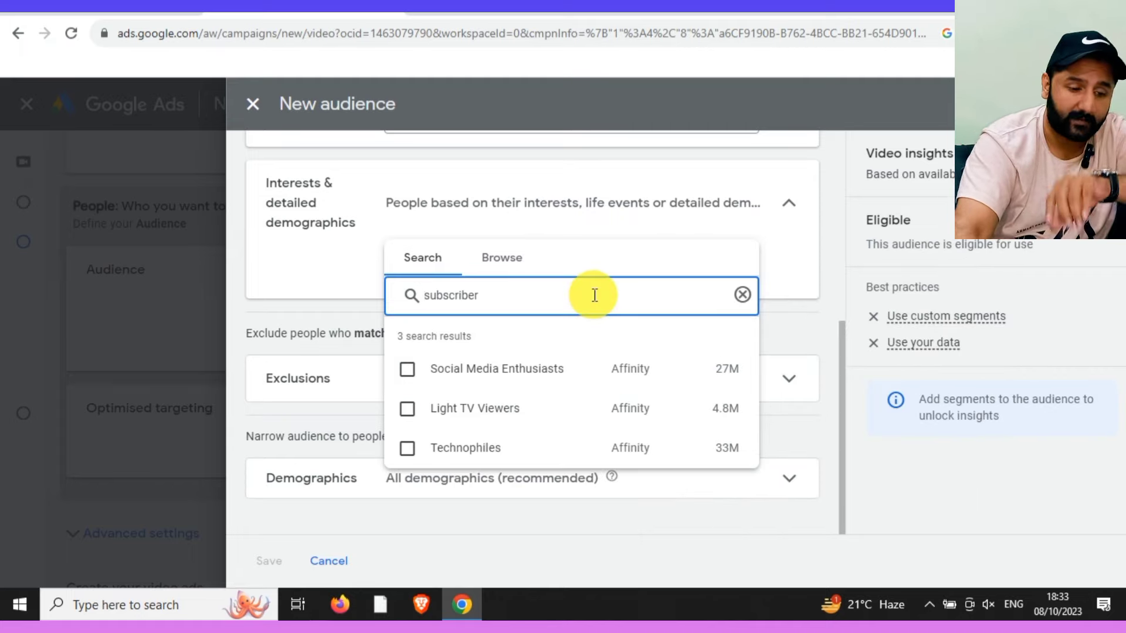
mouse_move(497, 381)
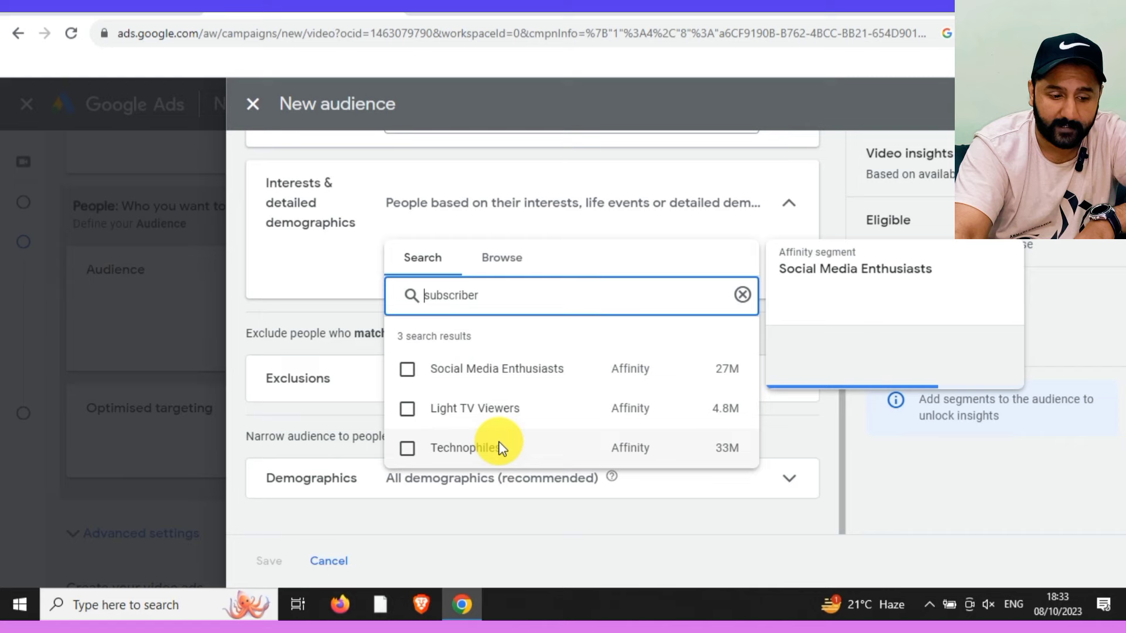
key("Tab")
mouse_move(501, 454)
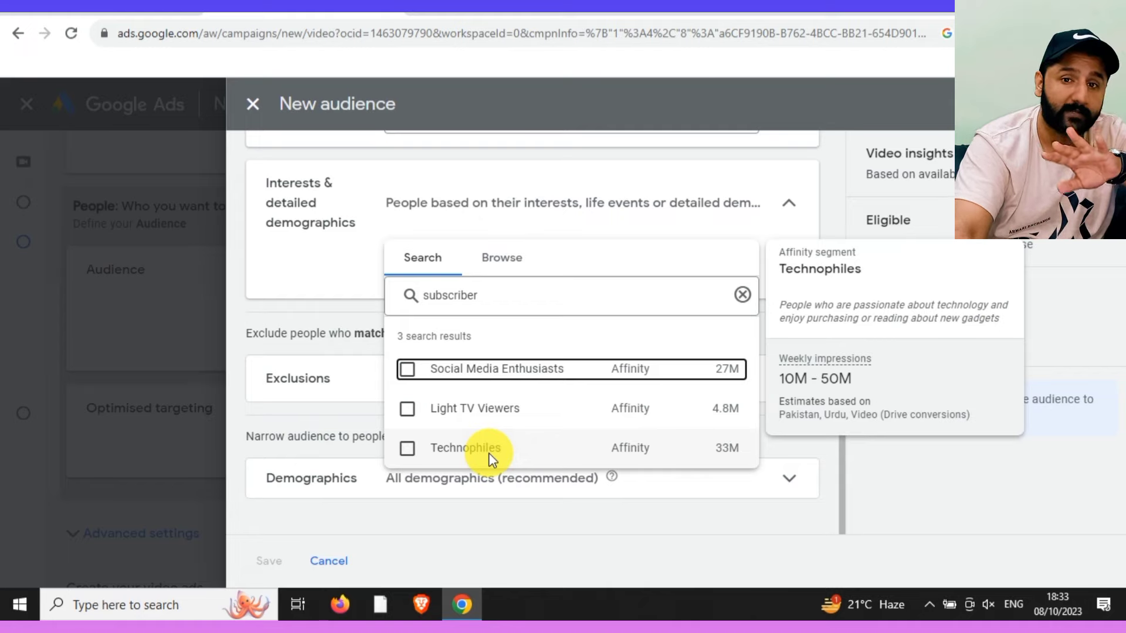
Step: Add the Social Media Enthusiasts and Technophiles affinity segments to the audience's interests and detailed demographics
left_click(409, 371)
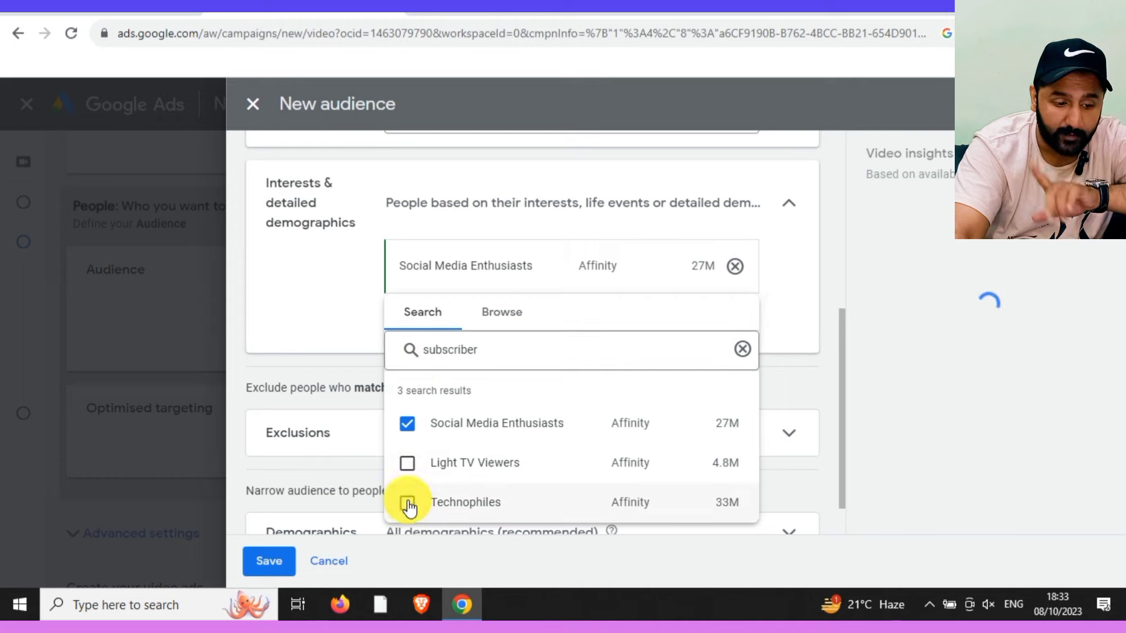
mouse_move(408, 510)
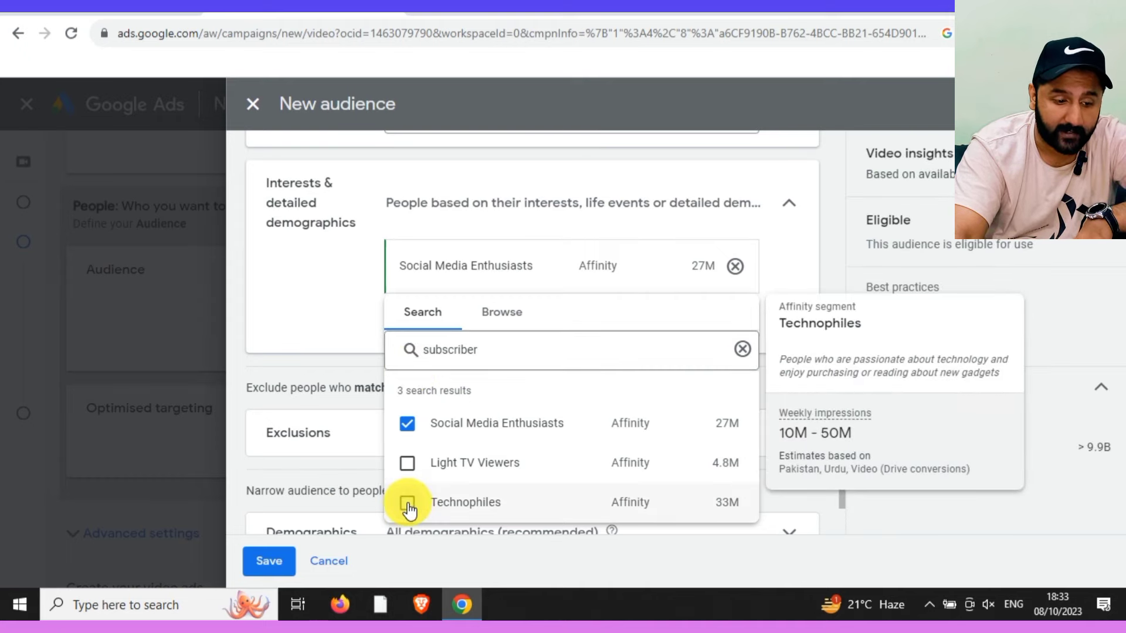
left_click(408, 505)
mouse_move(494, 503)
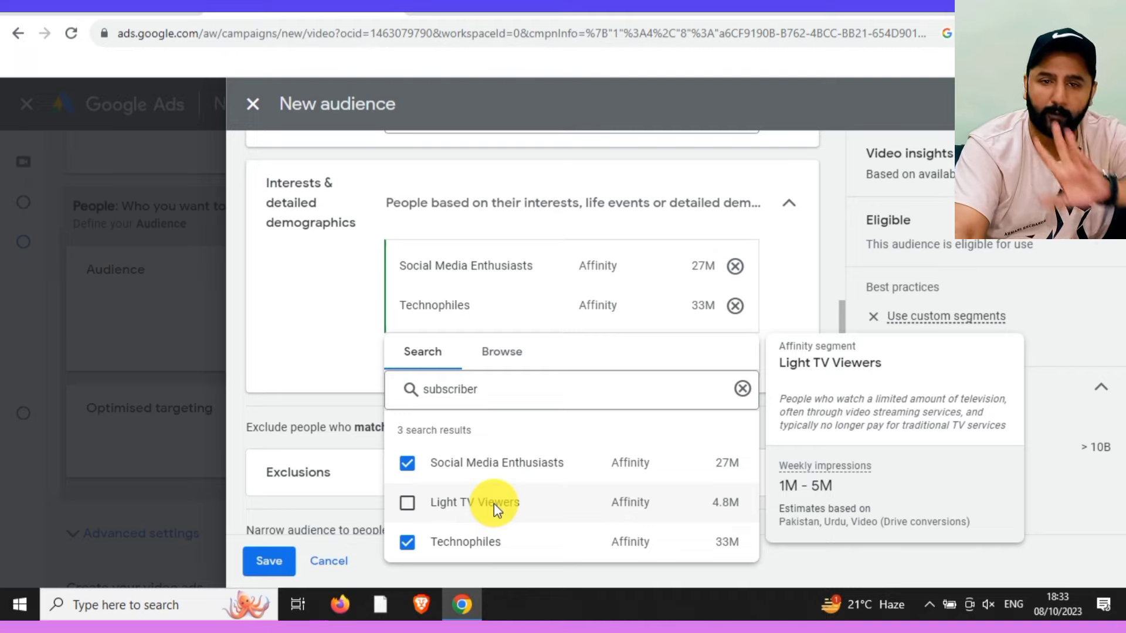
left_click(317, 310)
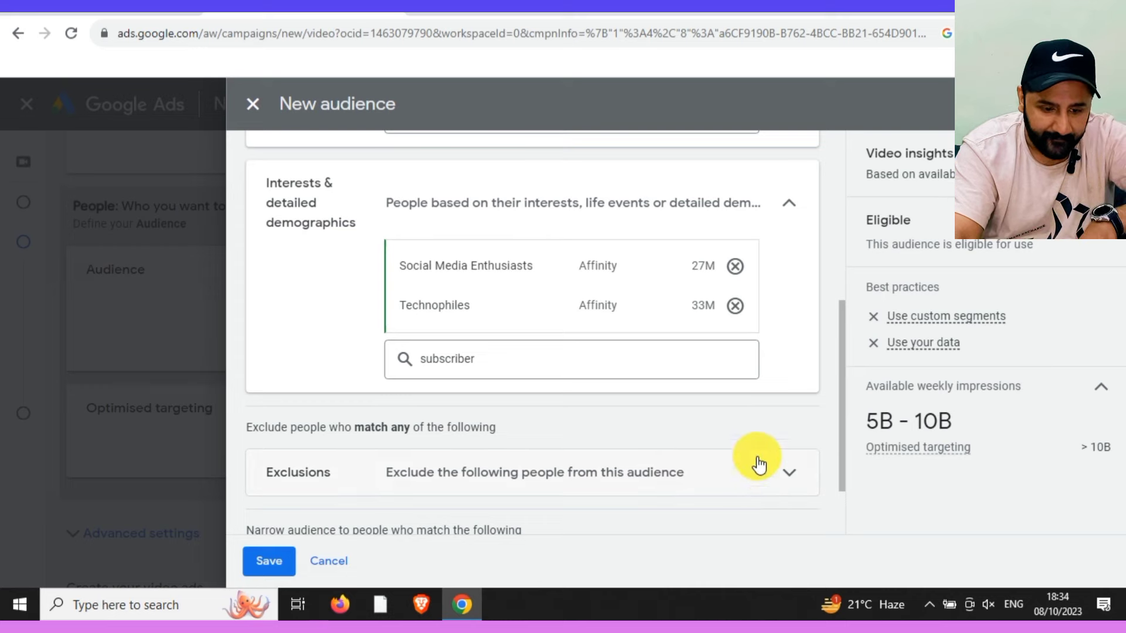
Step: Set the maximum age in the audience's demographics to 44, then save the audience
left_click(839, 386)
left_click_drag(839, 386, 836, 464)
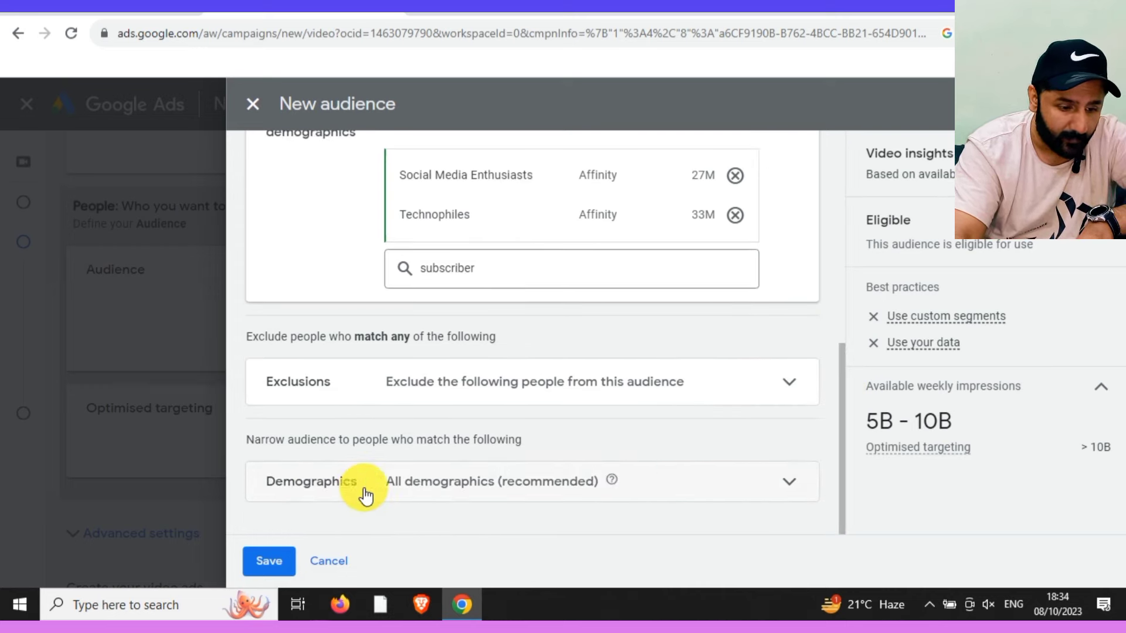
left_click(791, 484)
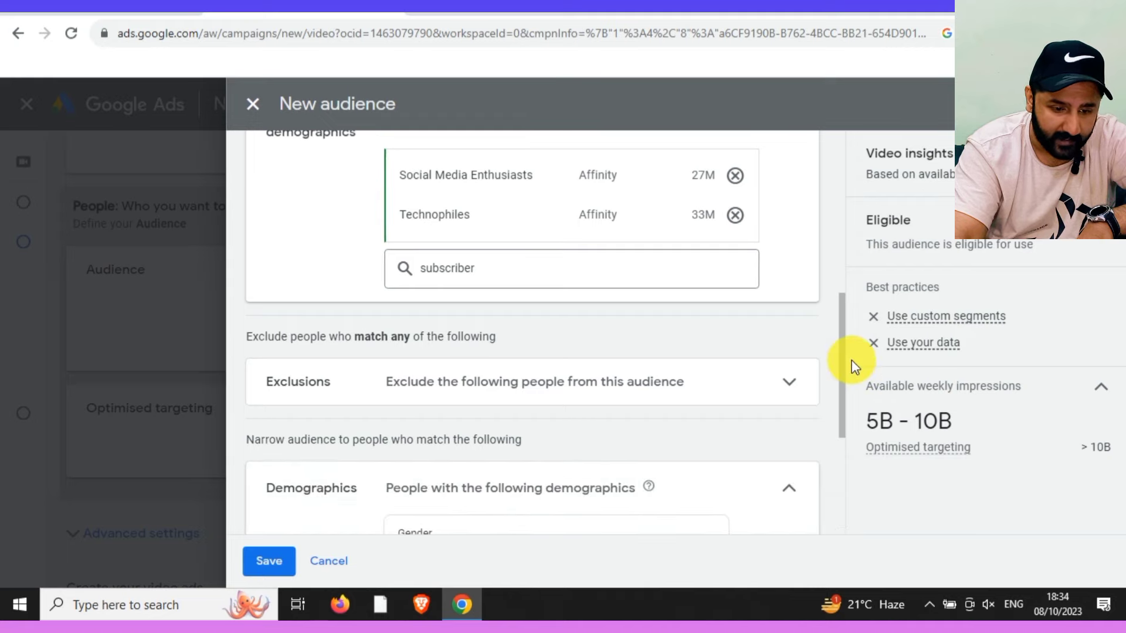
left_click_drag(843, 356, 826, 460)
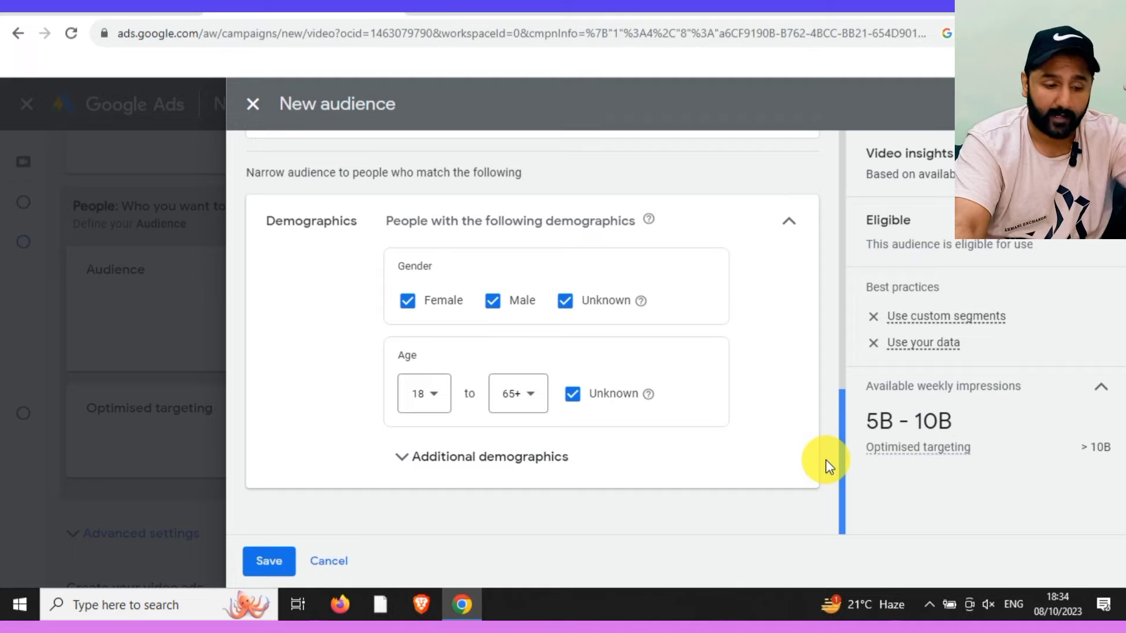
left_click_drag(826, 460, 826, 460)
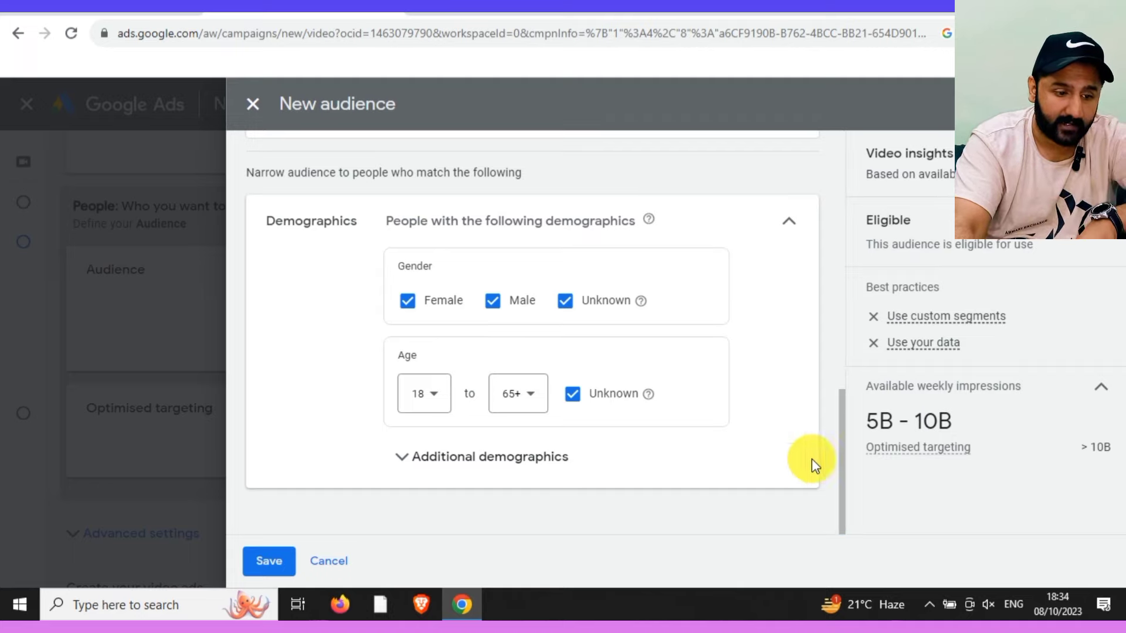
left_click(510, 403)
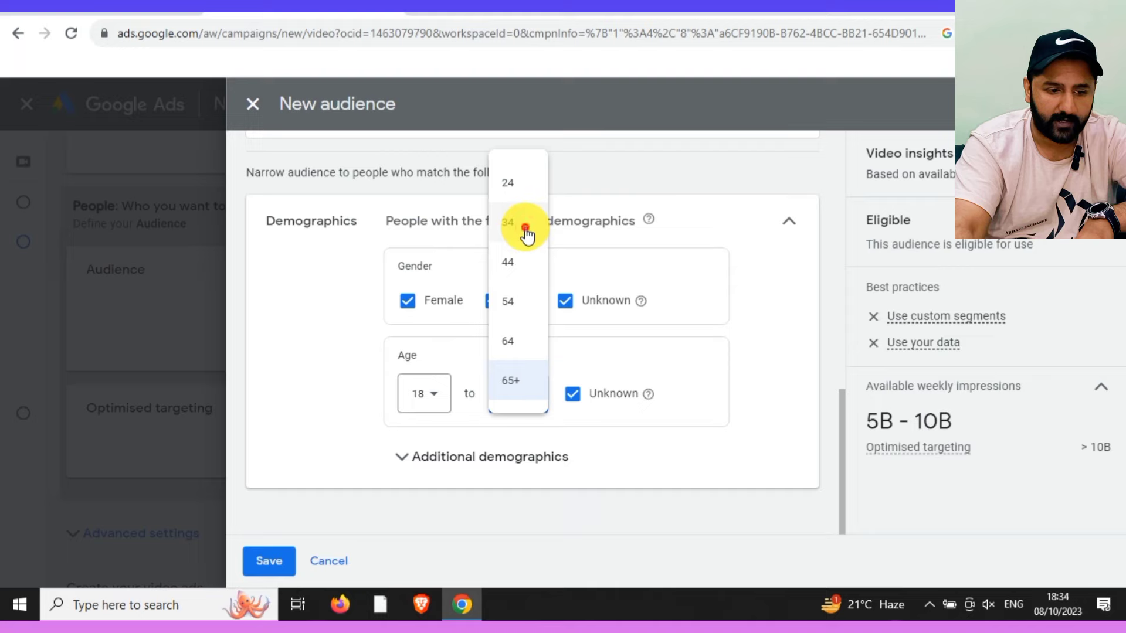
left_click(527, 233)
left_click(528, 394)
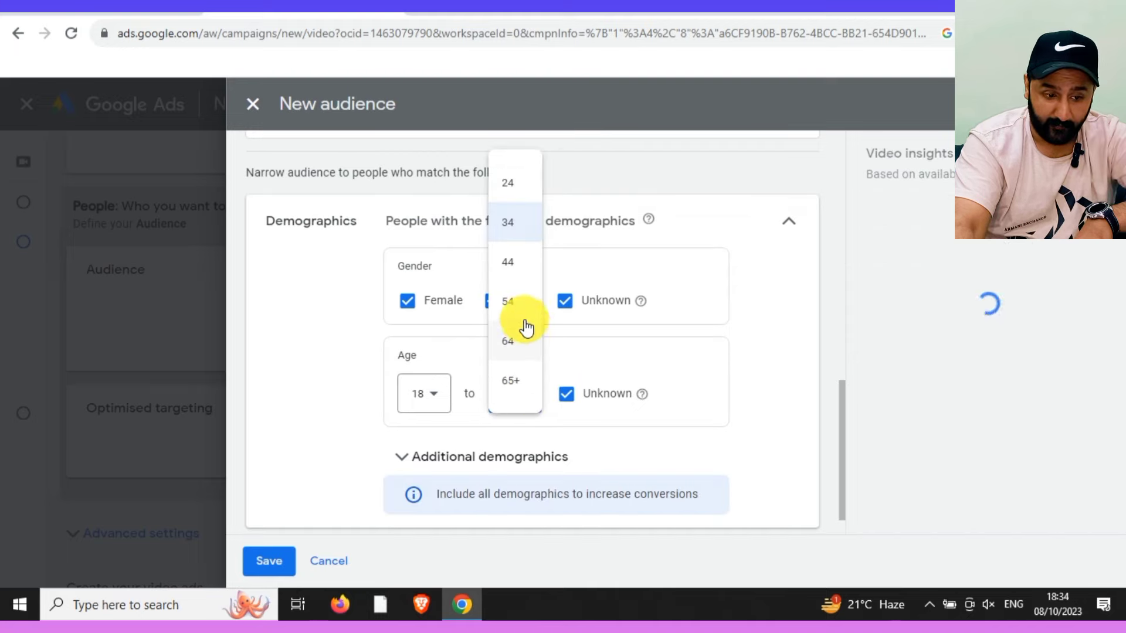
left_click(516, 269)
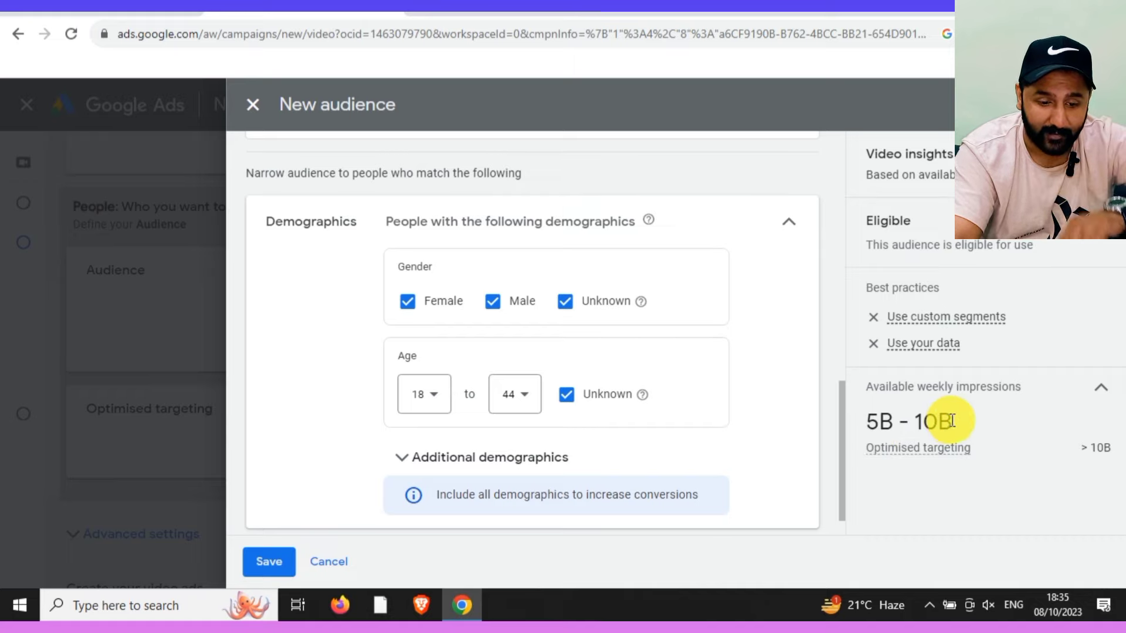
mouse_move(956, 453)
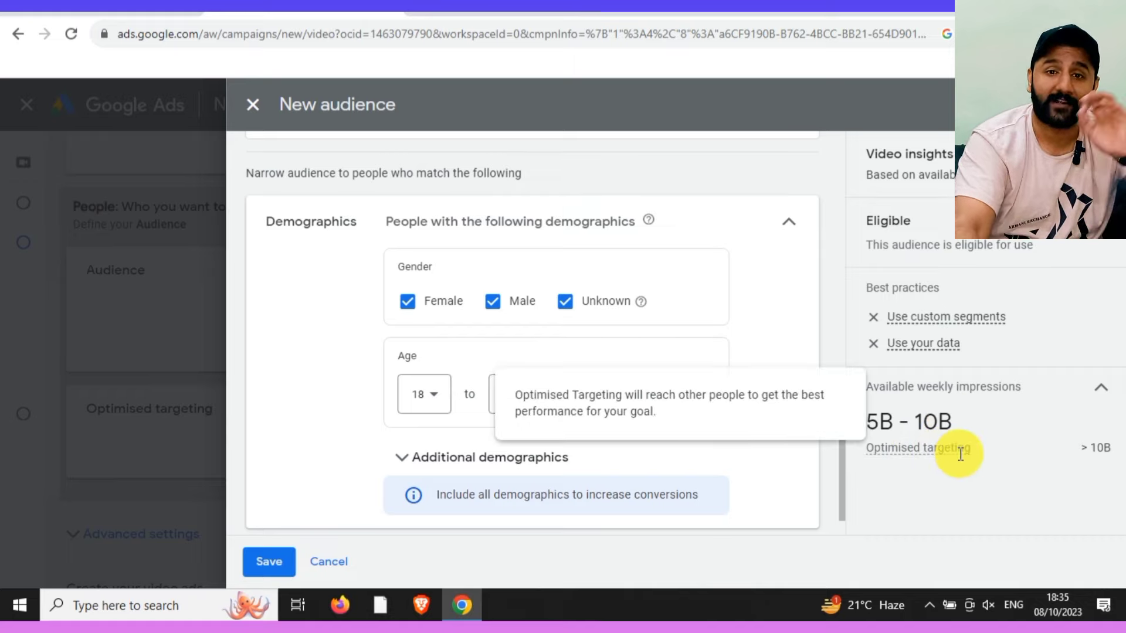
left_click(270, 562)
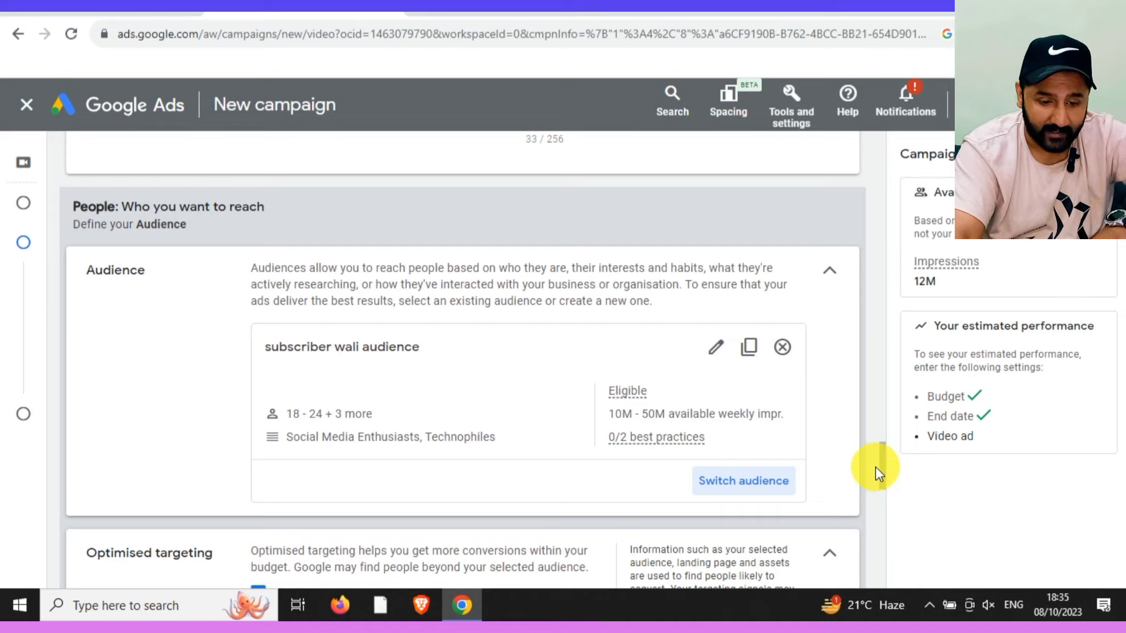
Step: Copy the link of the channel's "youtube subscriber kaise badhaye" video on YouTube and paste it as the campaign's ad video
left_click_drag(882, 461, 885, 495)
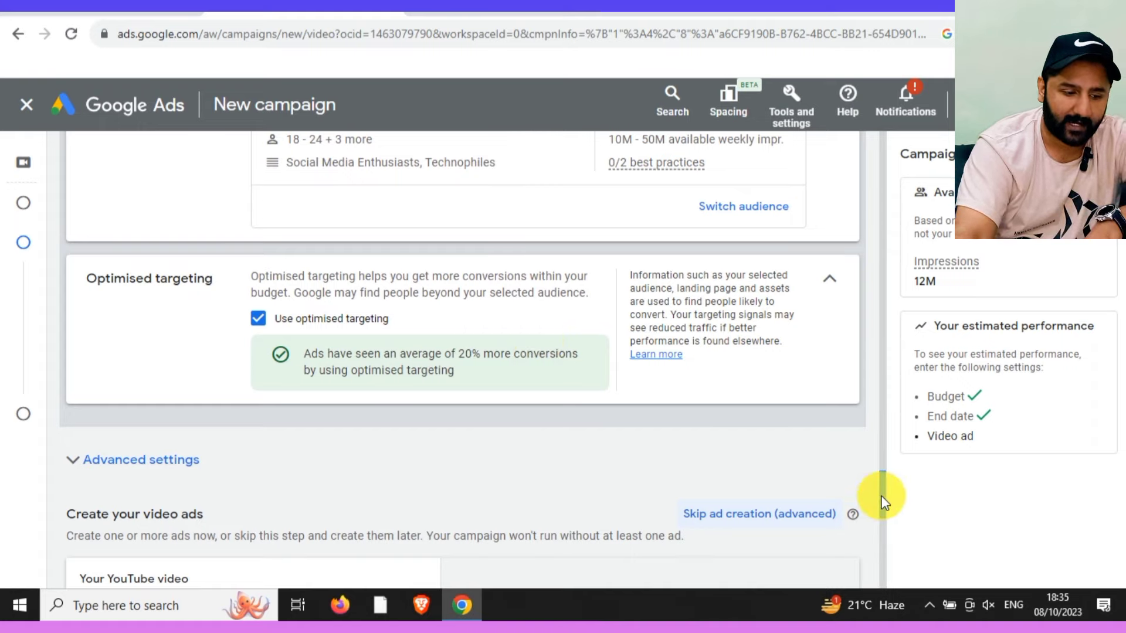
left_click_drag(882, 495, 881, 522)
left_click(200, 371)
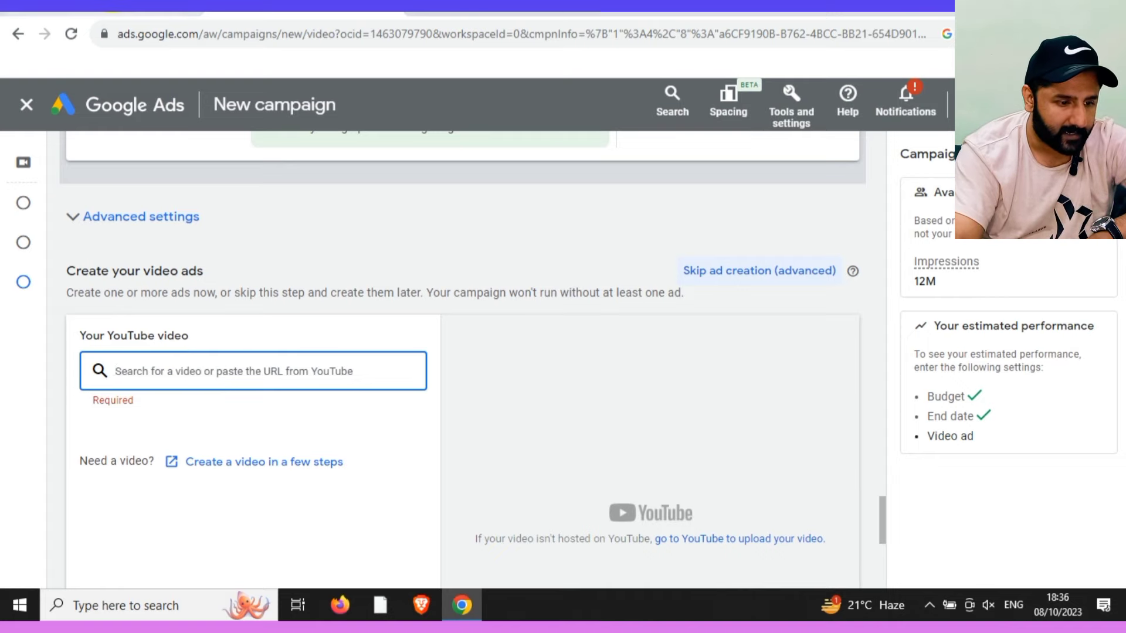
left_click(144, 9)
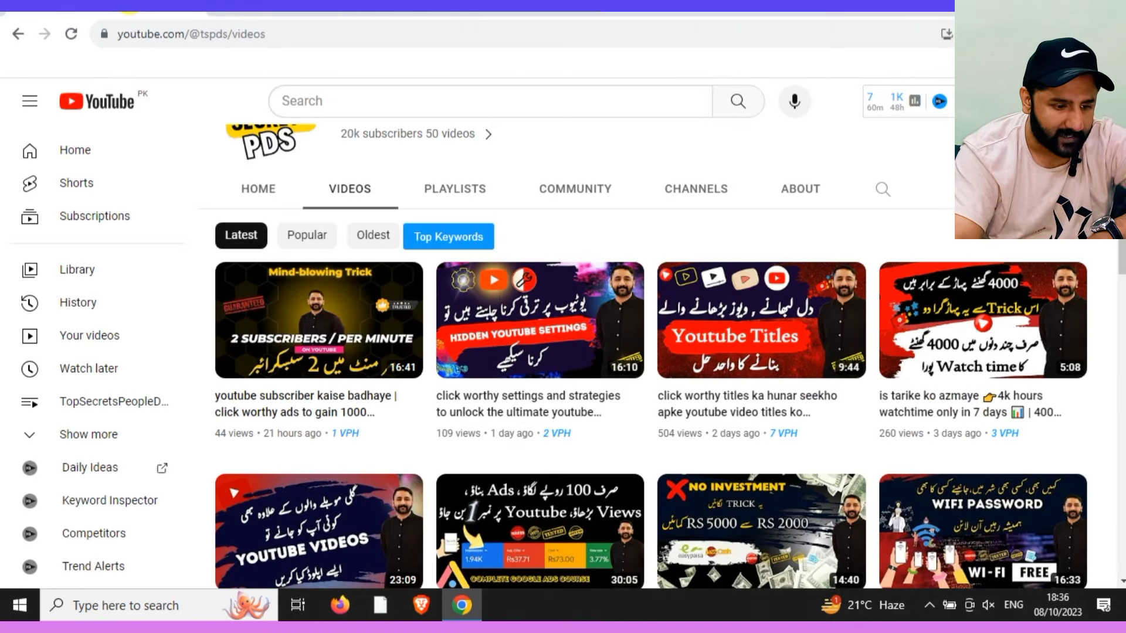
right_click(349, 340)
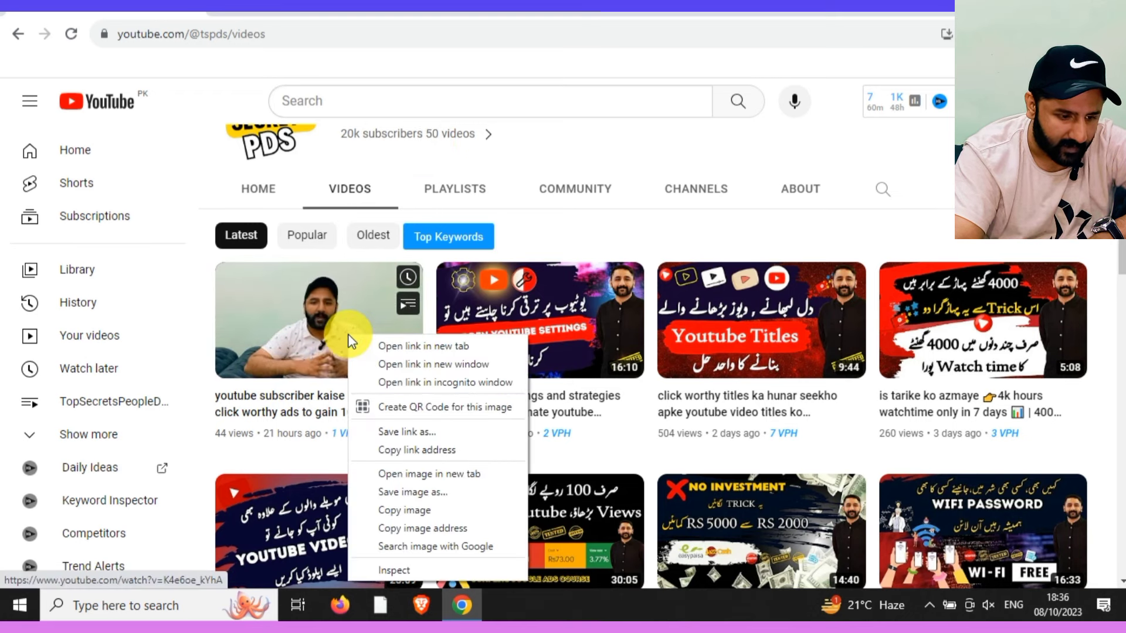
left_click(438, 450)
key("ctrl+Tab")
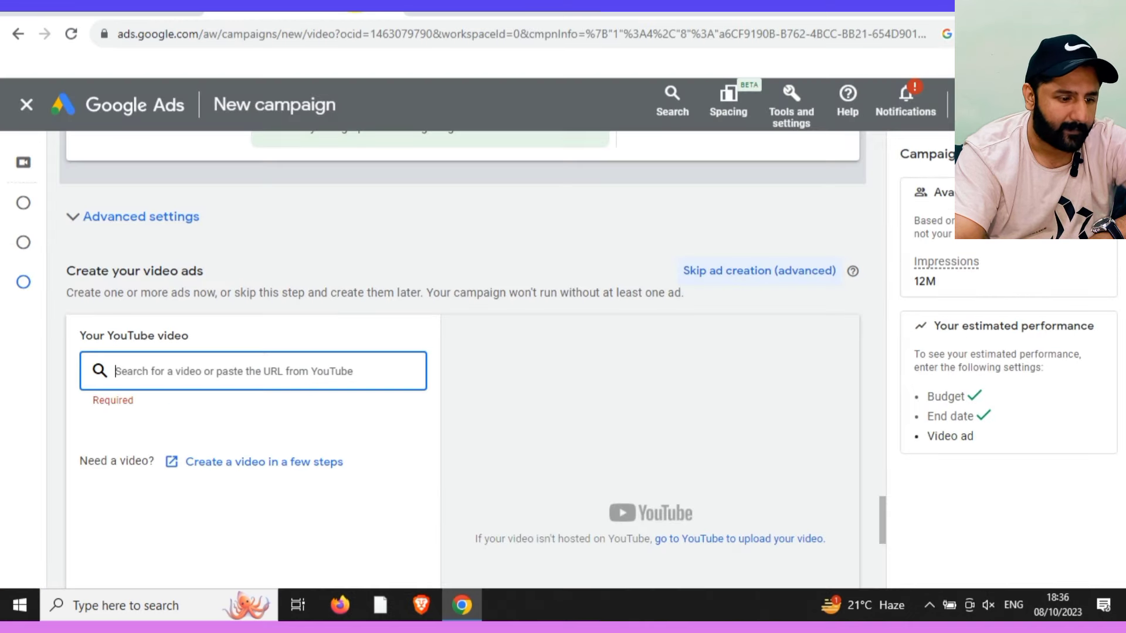
right_click(191, 374)
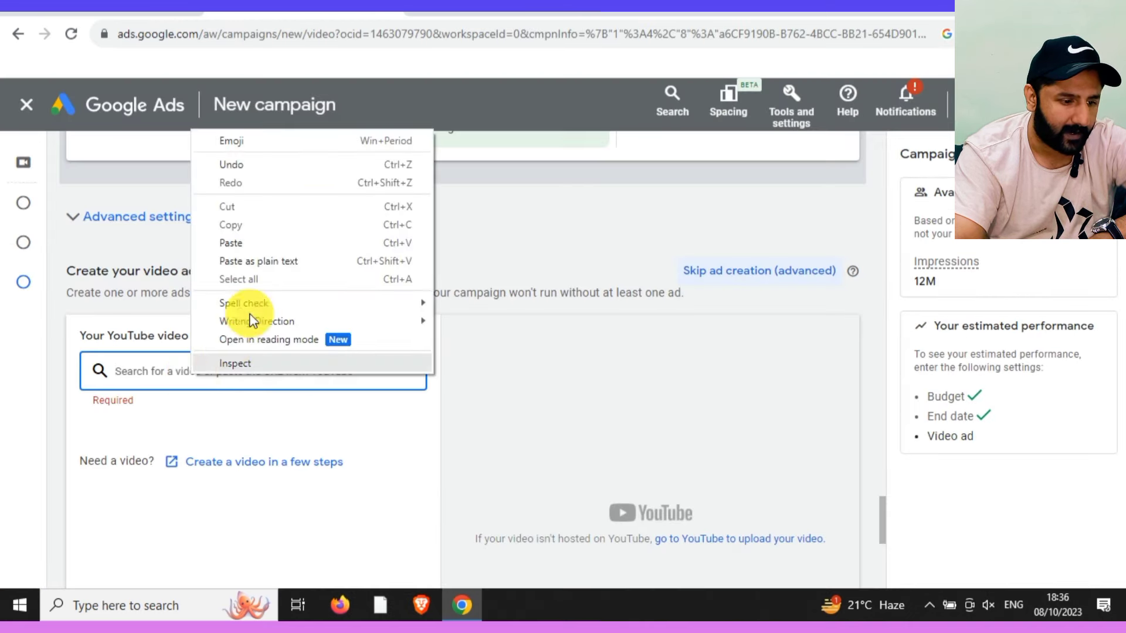
left_click(254, 243)
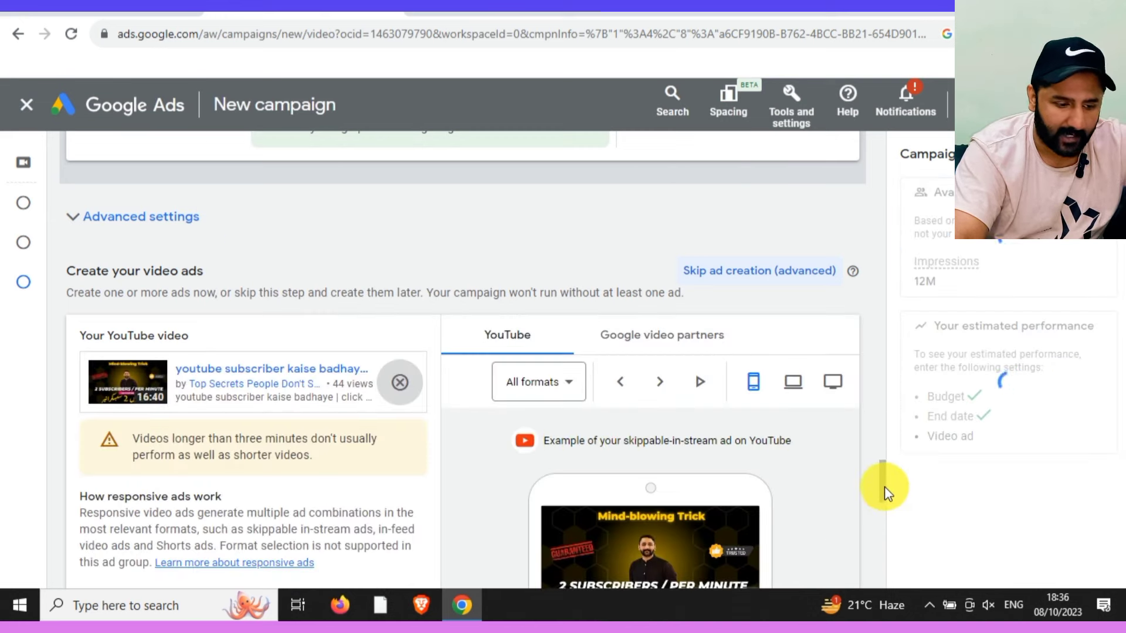
left_click_drag(883, 487, 879, 515)
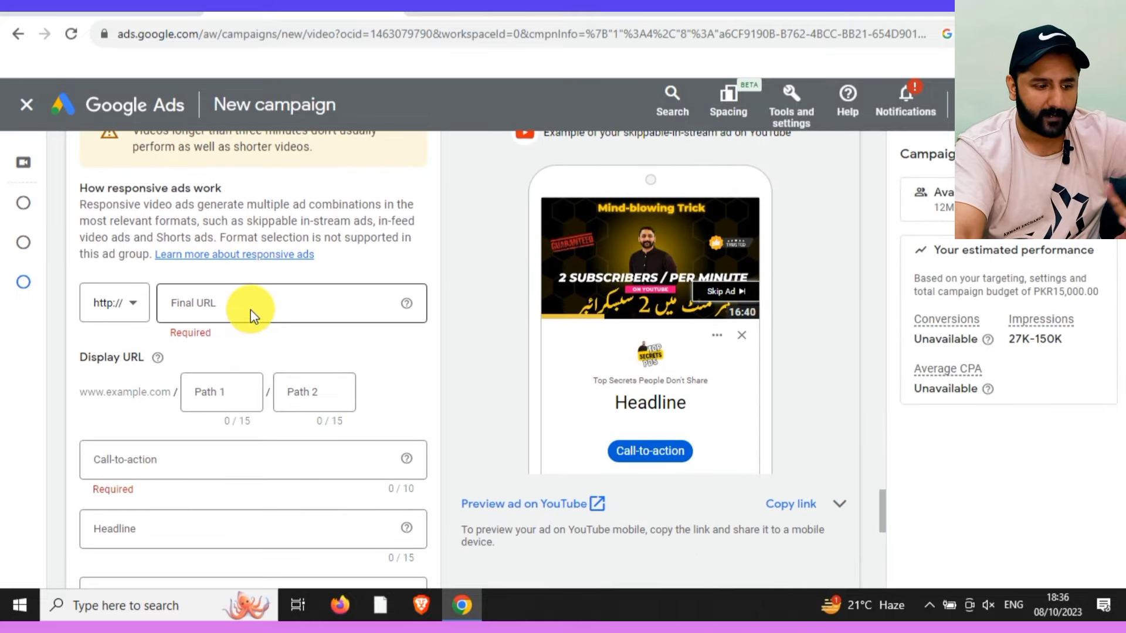
left_click(251, 309)
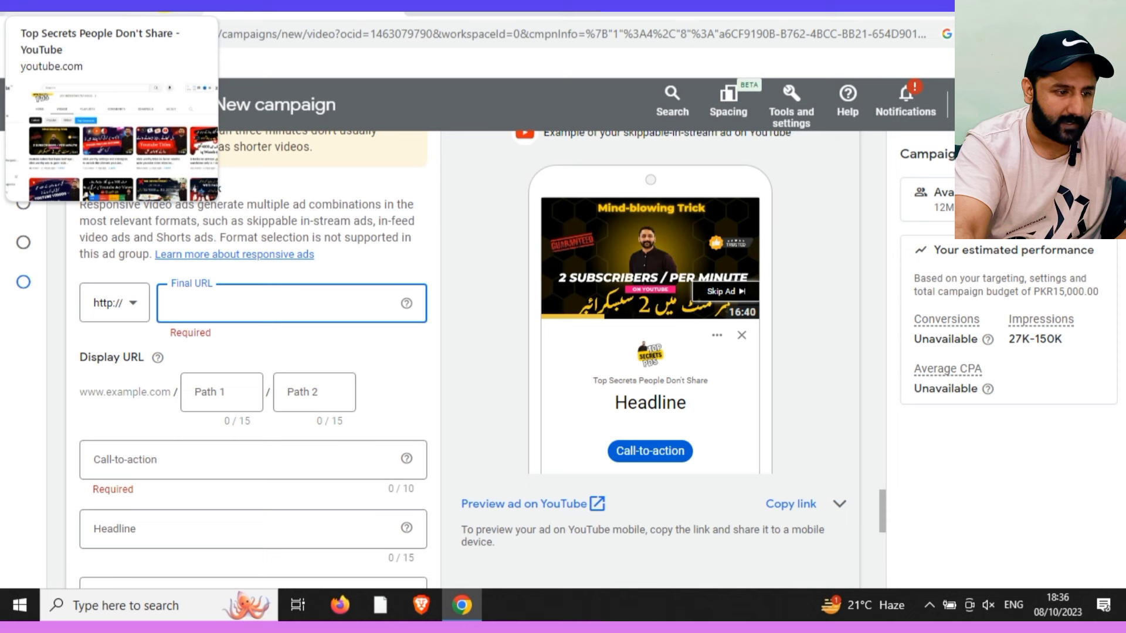
left_click(106, 6)
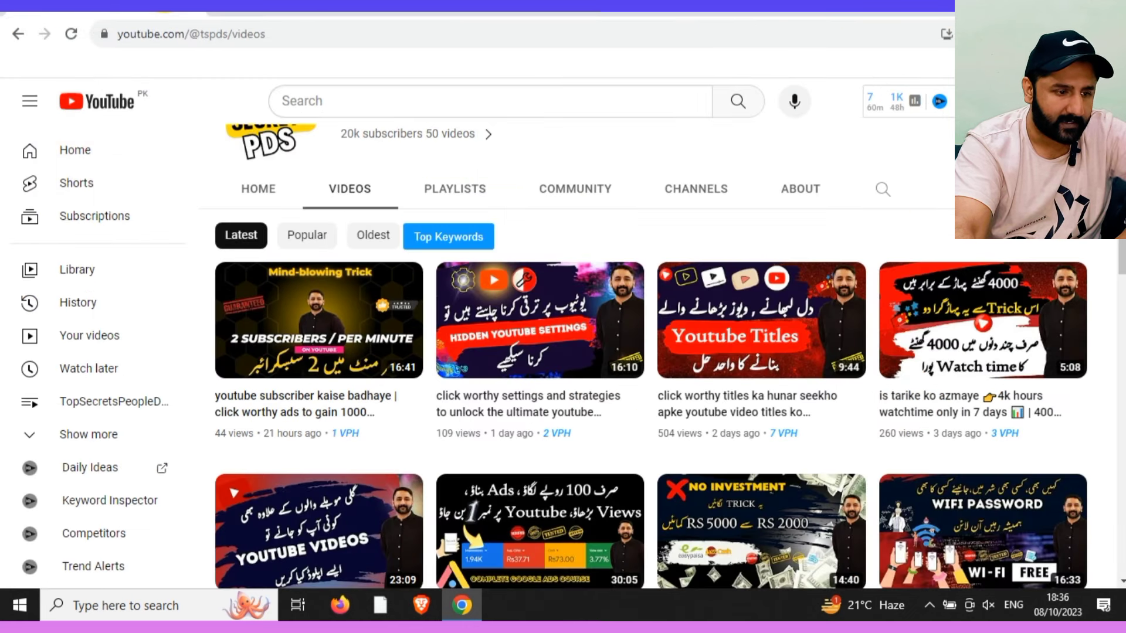
left_click(227, 34)
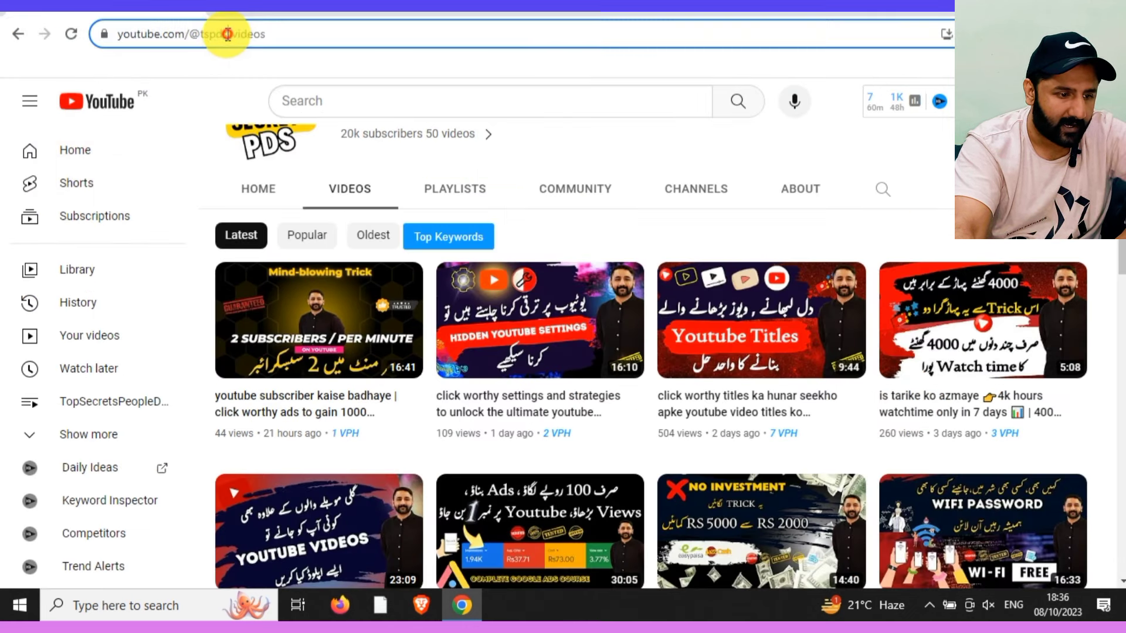
left_click_drag(227, 34, 120, 33)
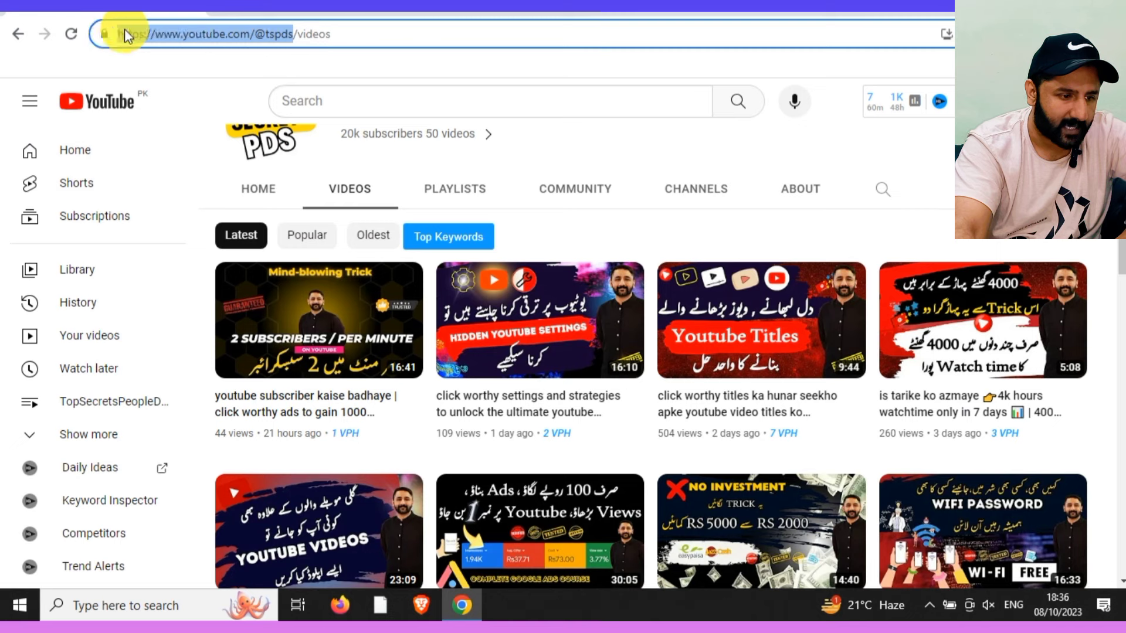
right_click(191, 36)
left_click(251, 136)
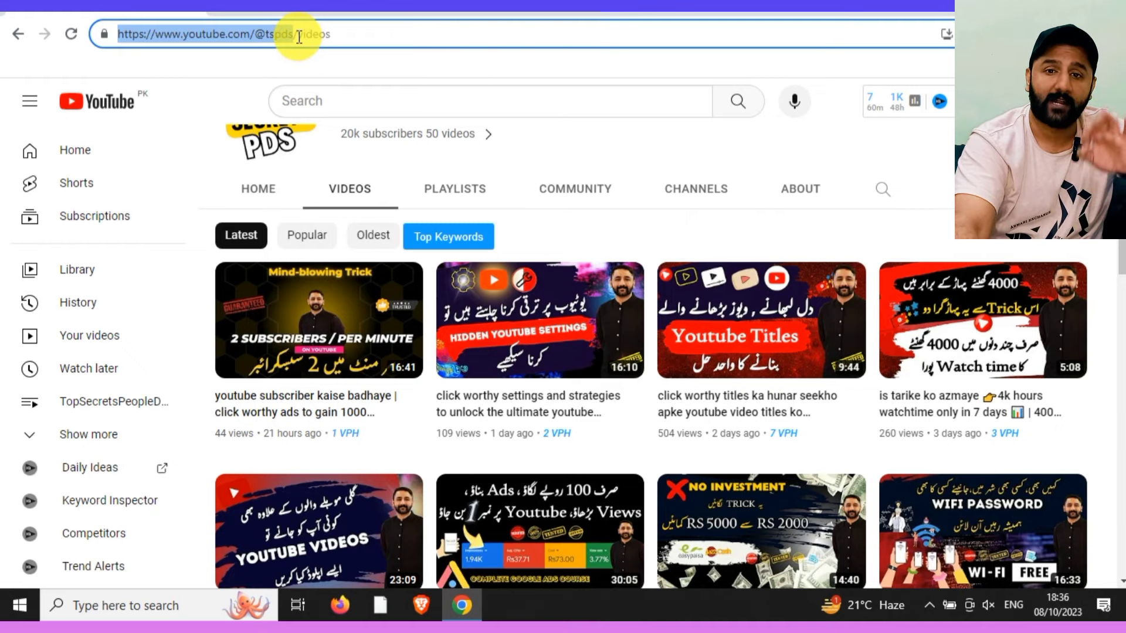
left_click(426, 10)
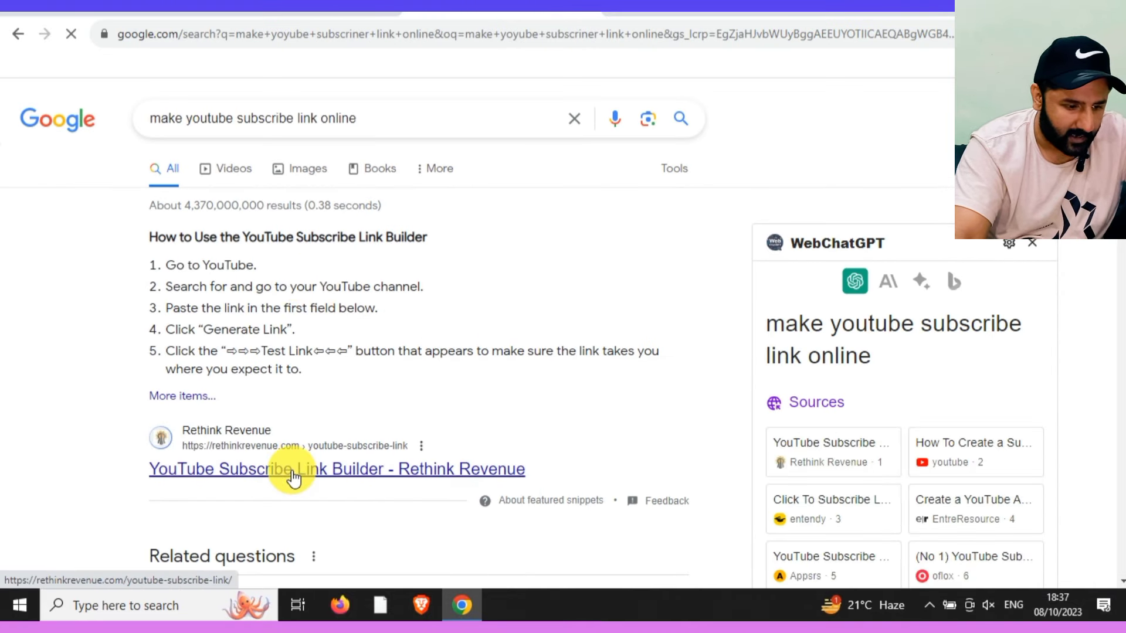
left_click(294, 478)
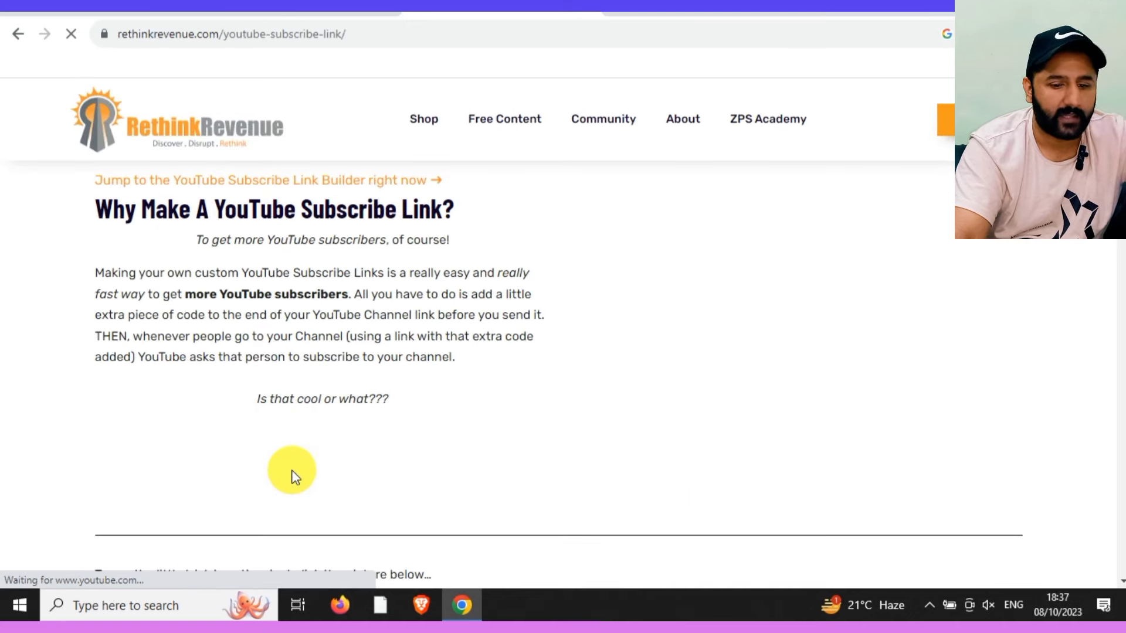
scroll(367, 284, "down", 4)
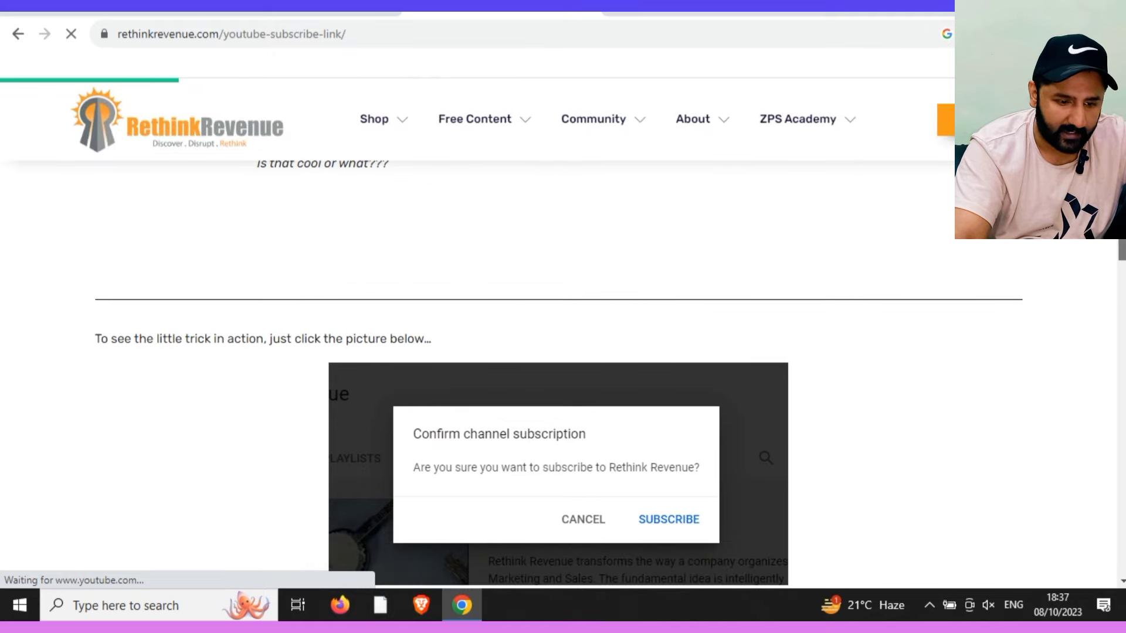
scroll(182, 369, "down", 15)
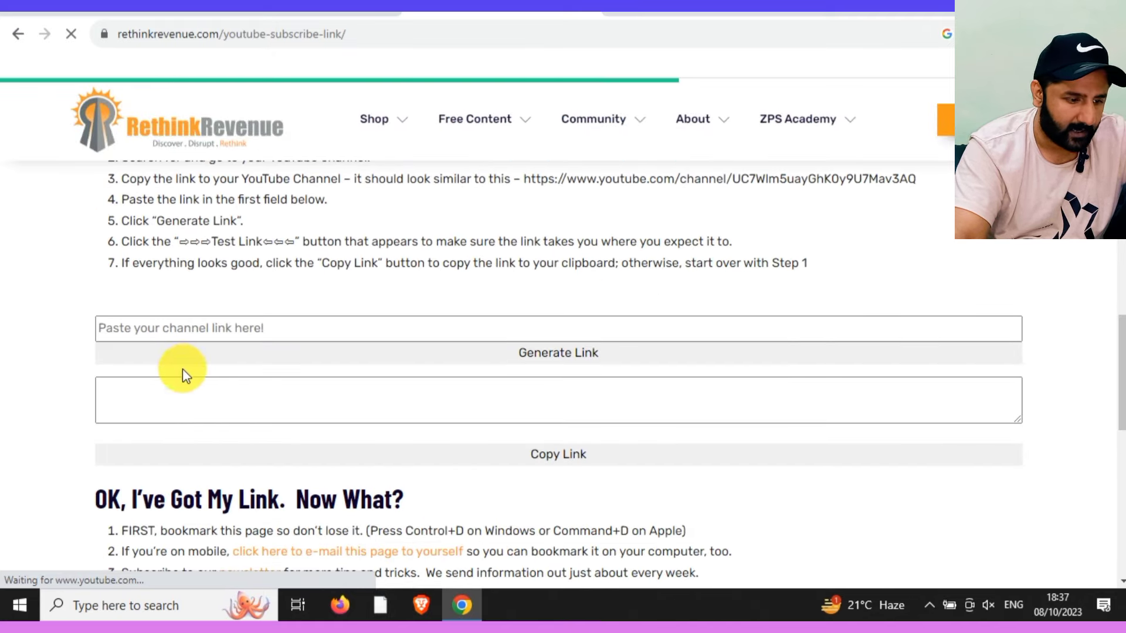
left_click(169, 330)
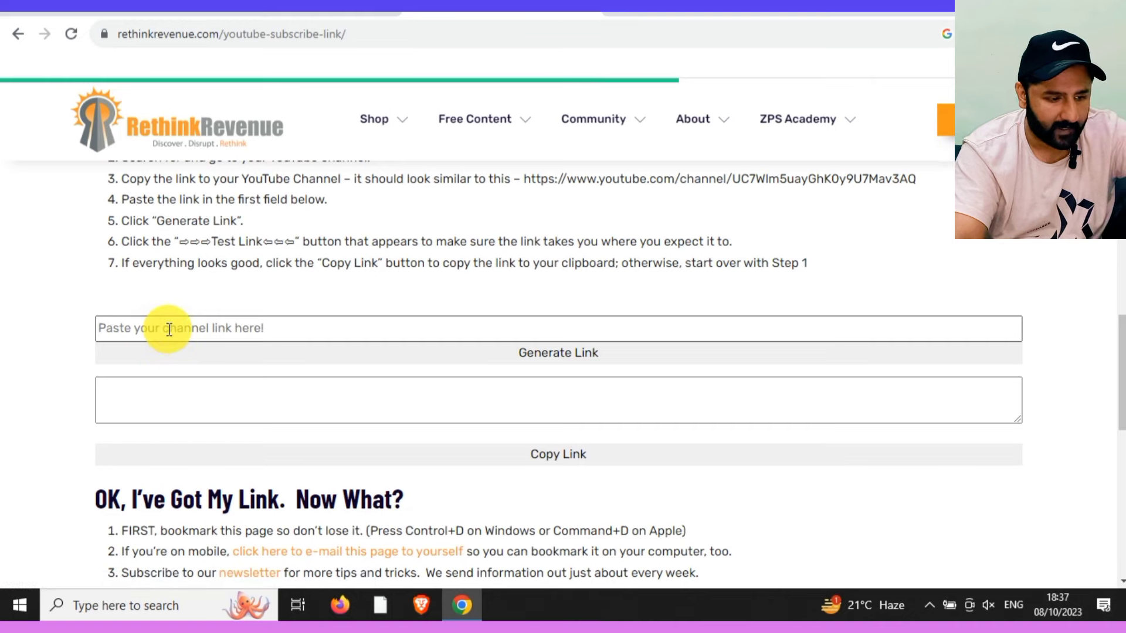
key("ctrl+v")
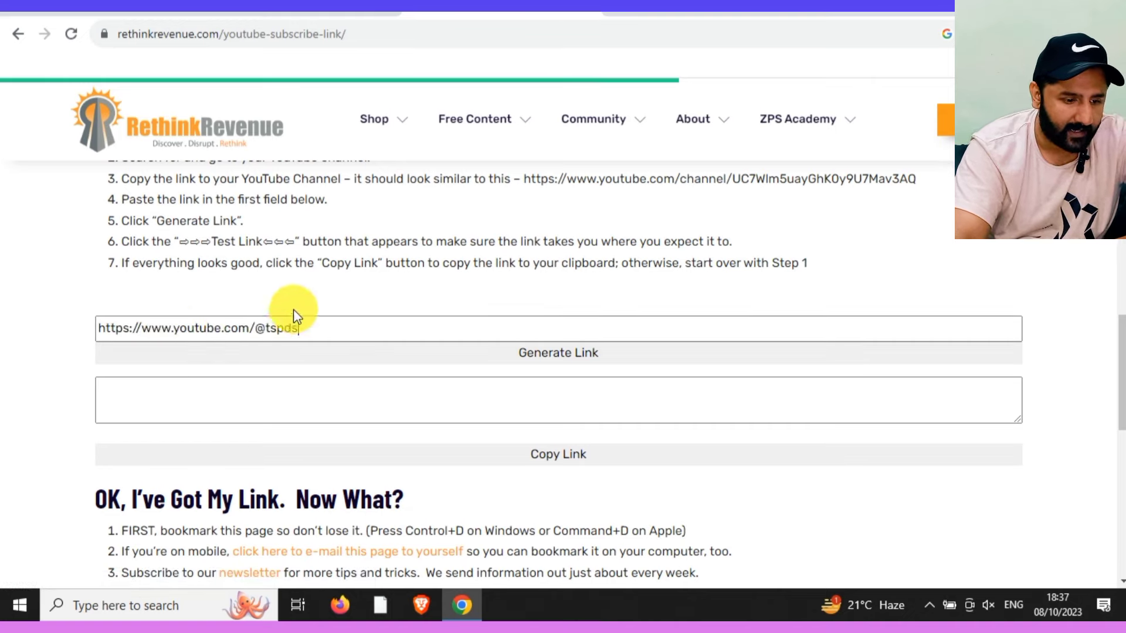
left_click(562, 358)
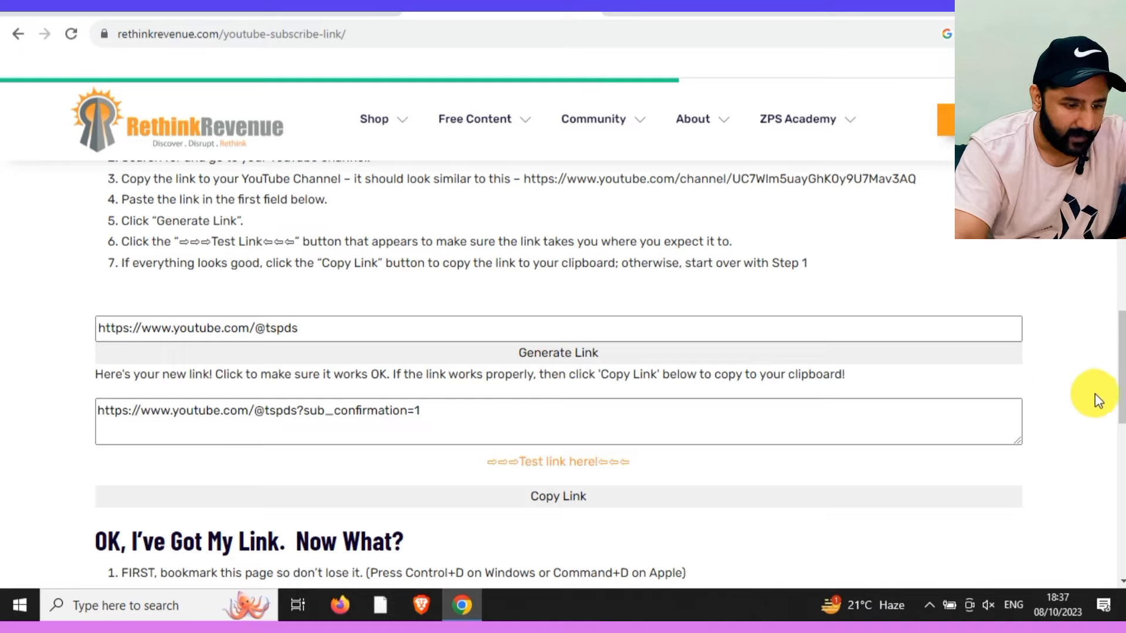
left_click_drag(538, 424, 96, 431)
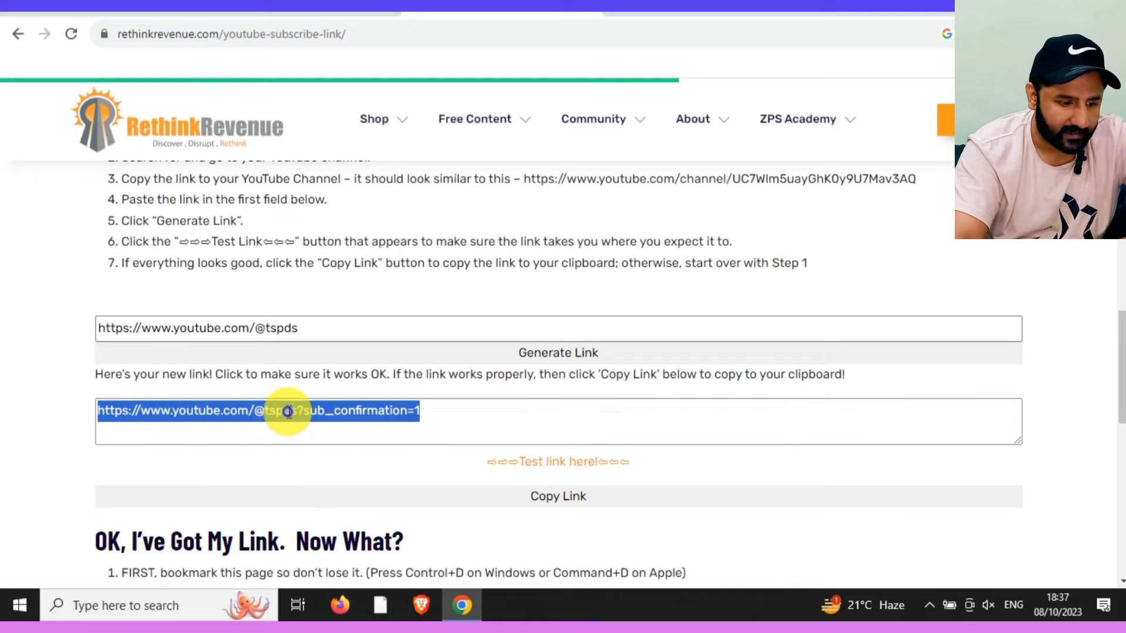
right_click(308, 411)
left_click(323, 425)
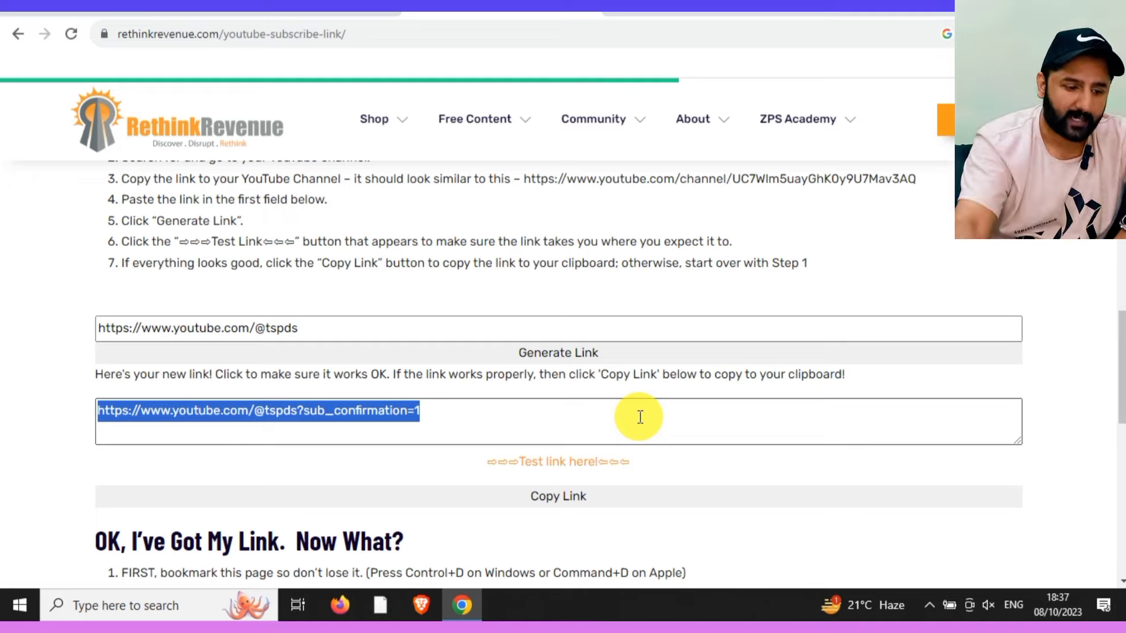
right_click(414, 413)
left_click(458, 428)
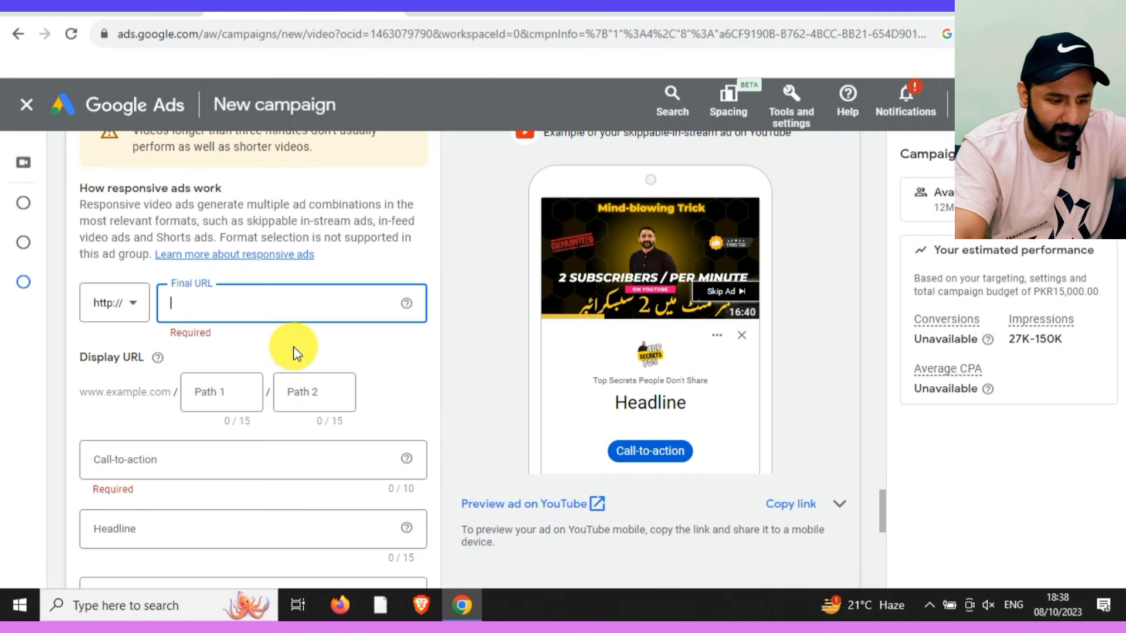
key("ctrl+v")
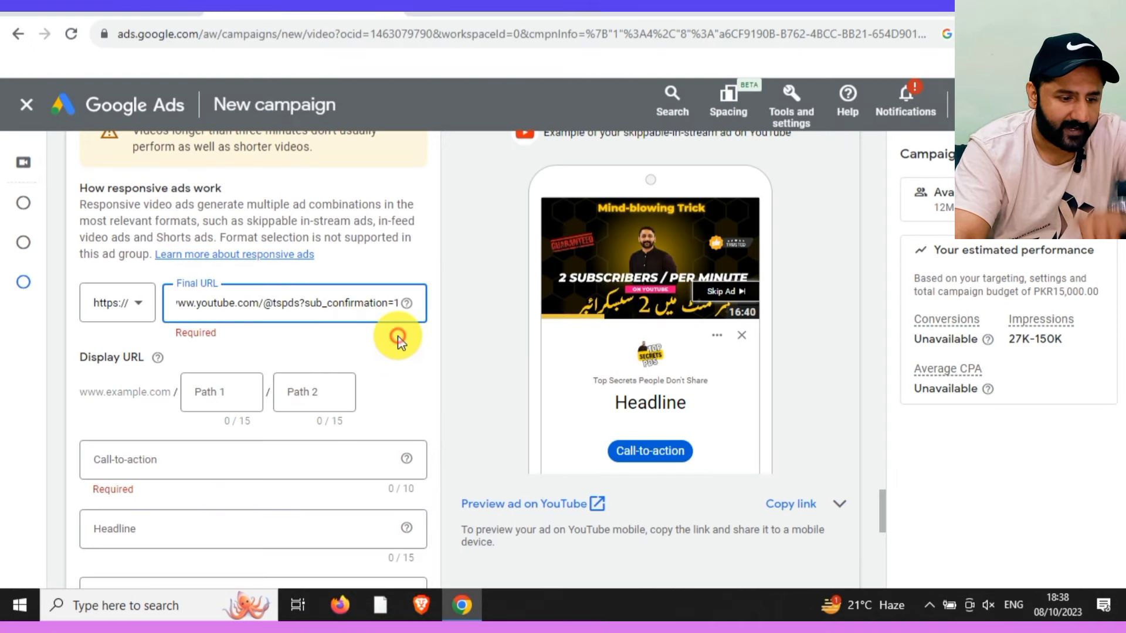
Step: Set the ad's call-to-action text to "Subscribe"
left_click(245, 463)
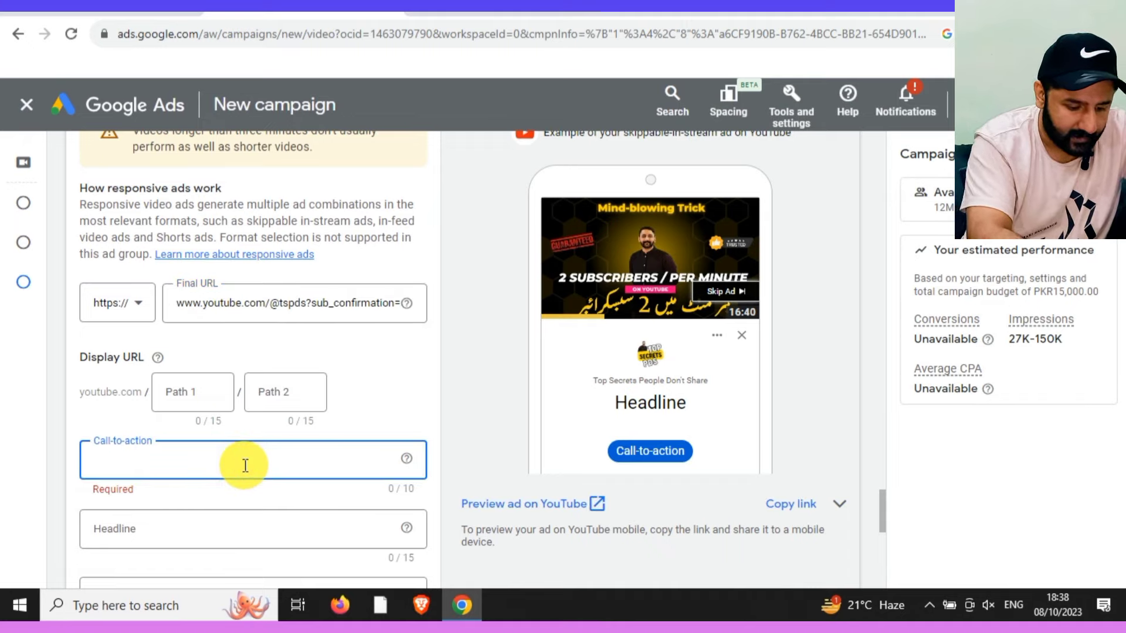
type("Subscr")
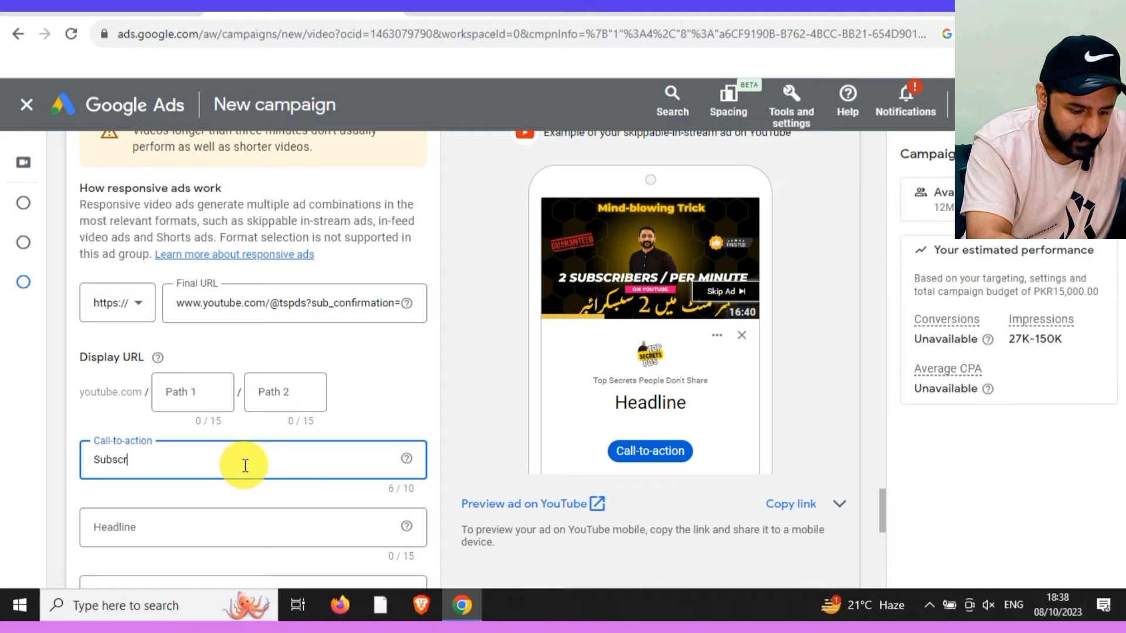
type("iber")
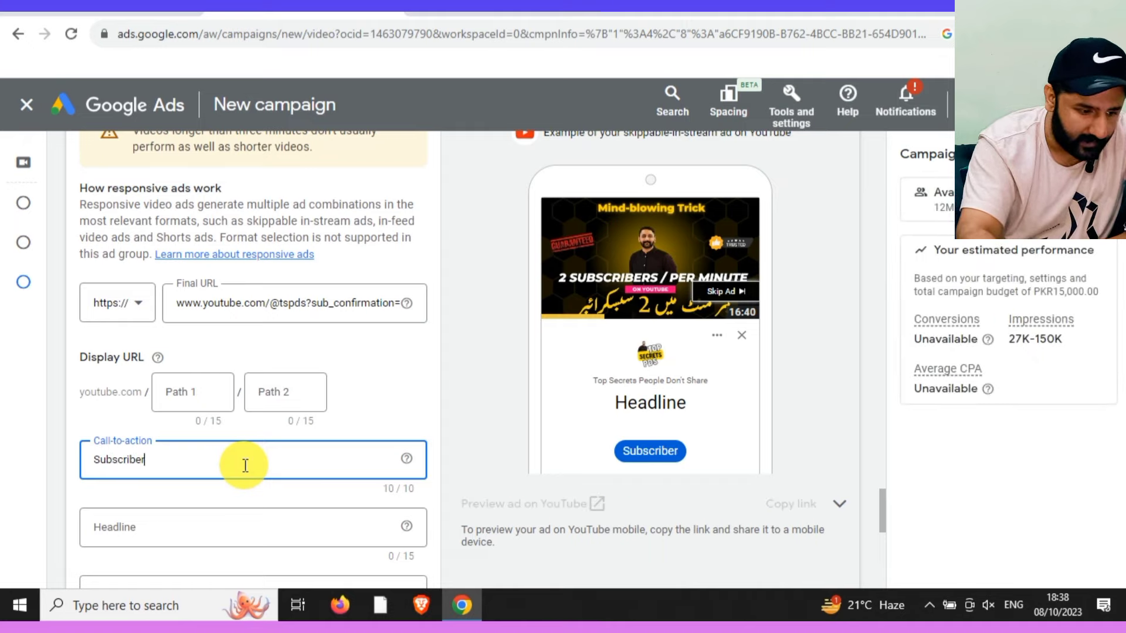
key("BackSpace")
left_click(404, 392)
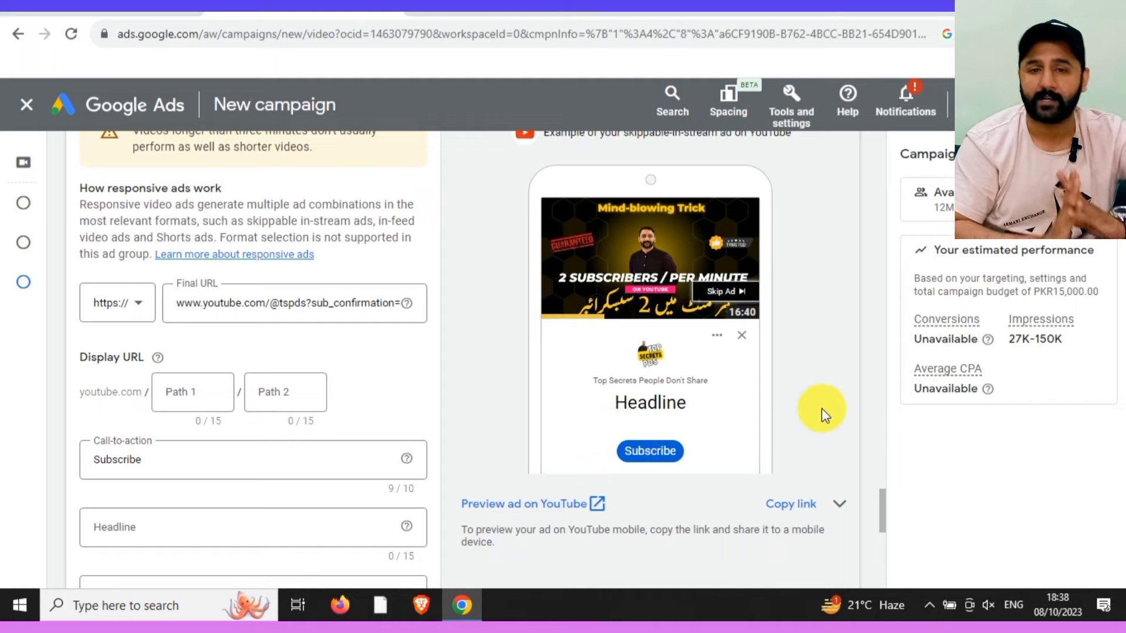
Step: Enter "views badhaye" as the ad's headline and "grow your youtube channel faster with this method" as its long headline
left_click(224, 529)
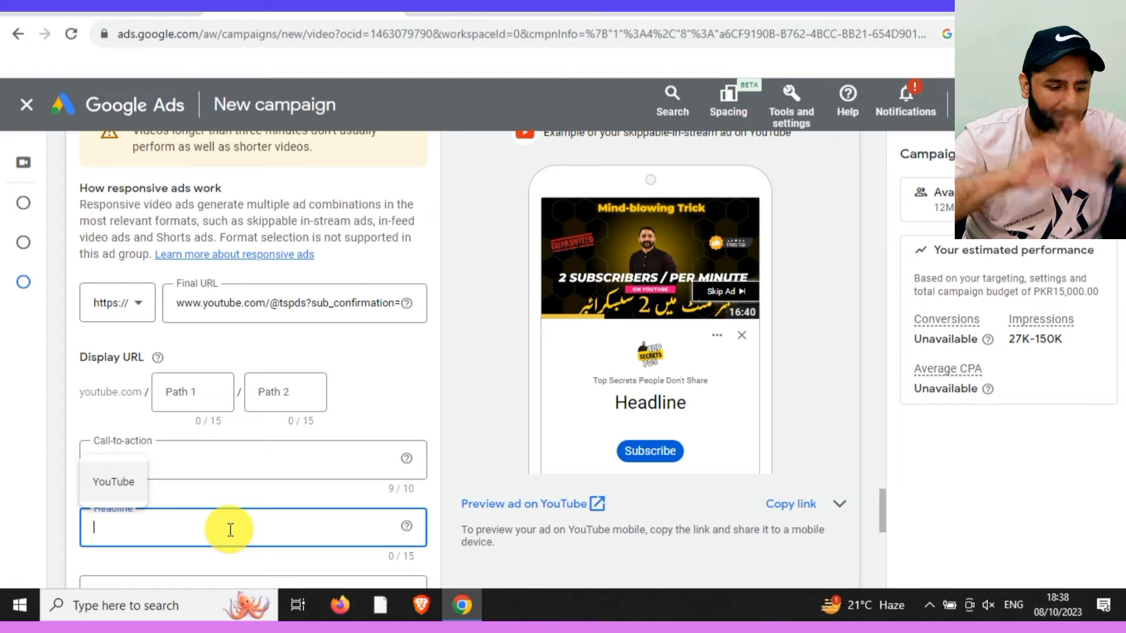
type("vi")
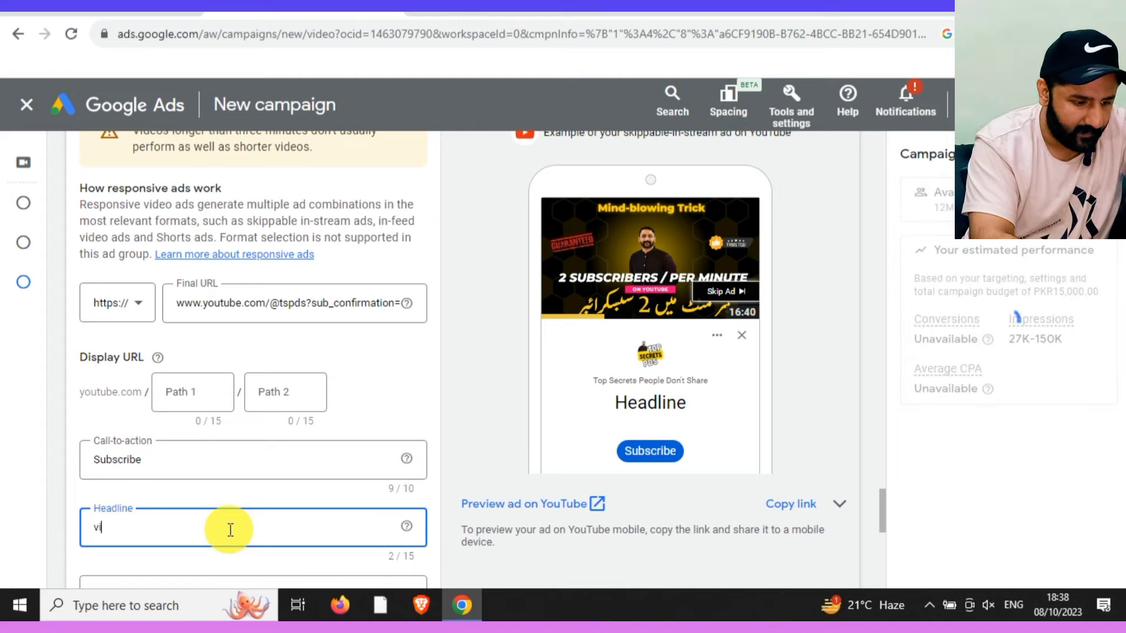
type("ews badhaye")
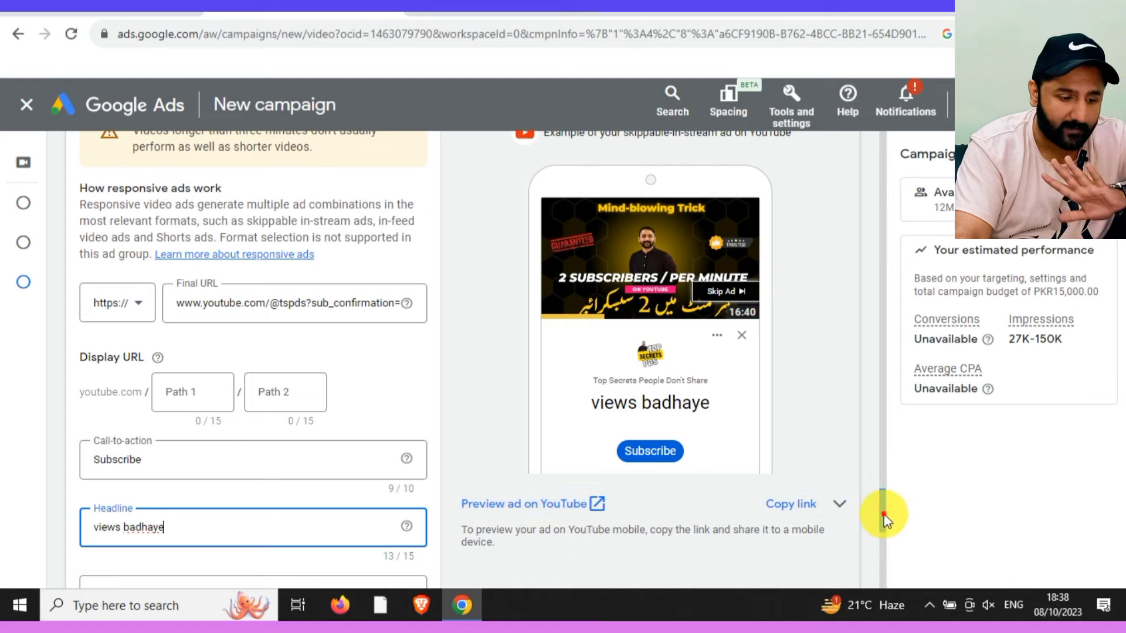
left_click_drag(883, 516, 878, 539)
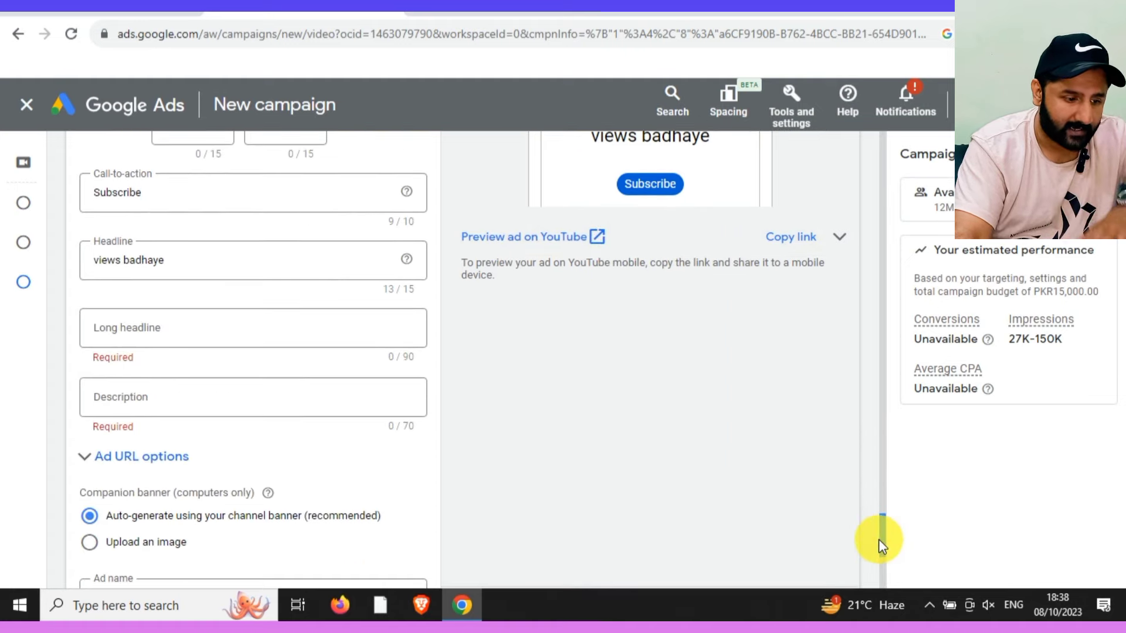
left_click(199, 326)
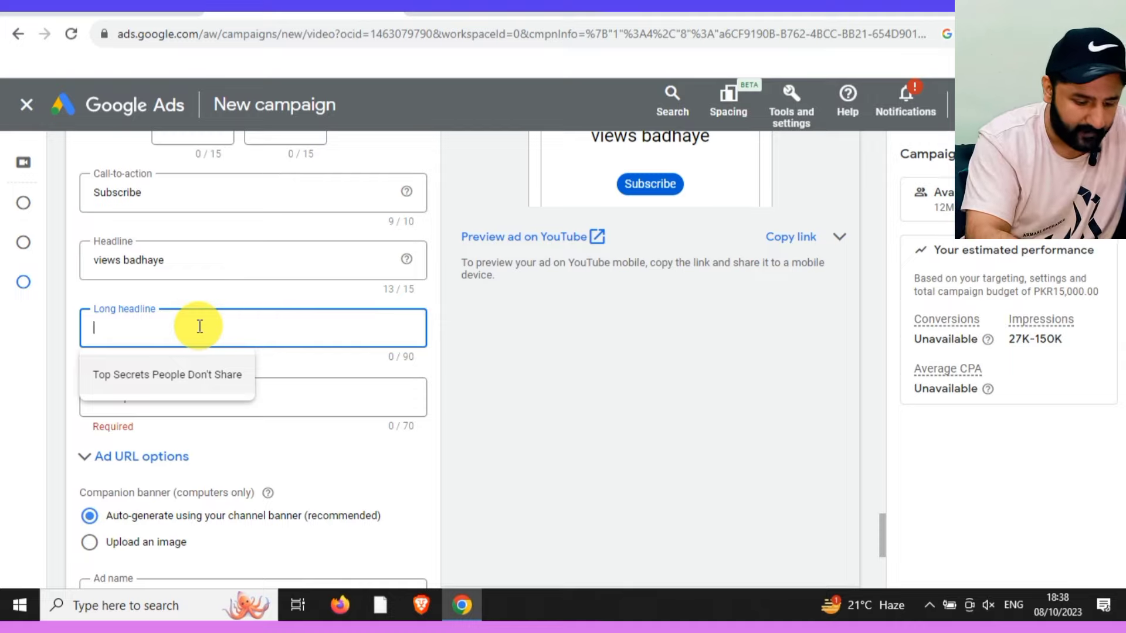
key("ctrl+v")
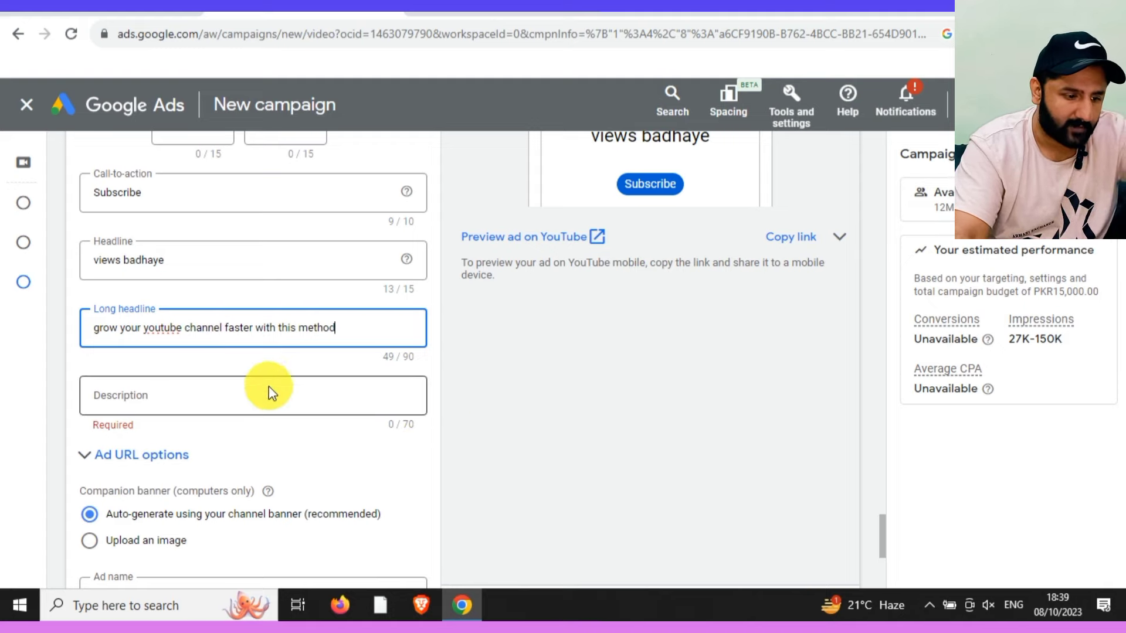
Step: Enter "top secrets people don't share" as the ad's description
left_click(216, 401)
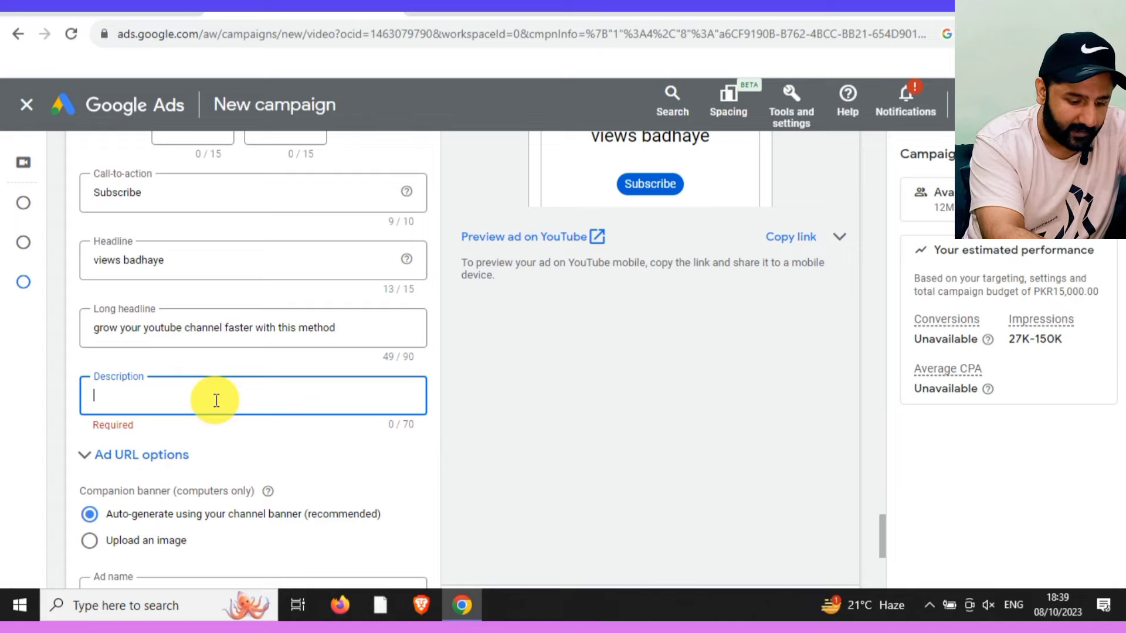
type("top")
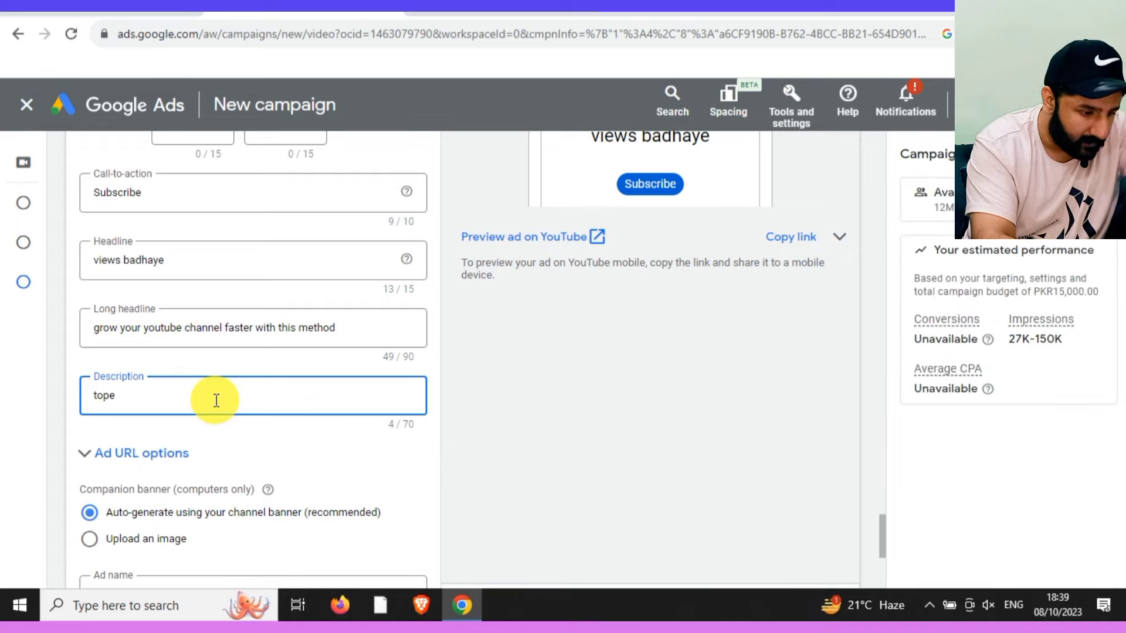
type(" secrets people don't share")
left_click(578, 415)
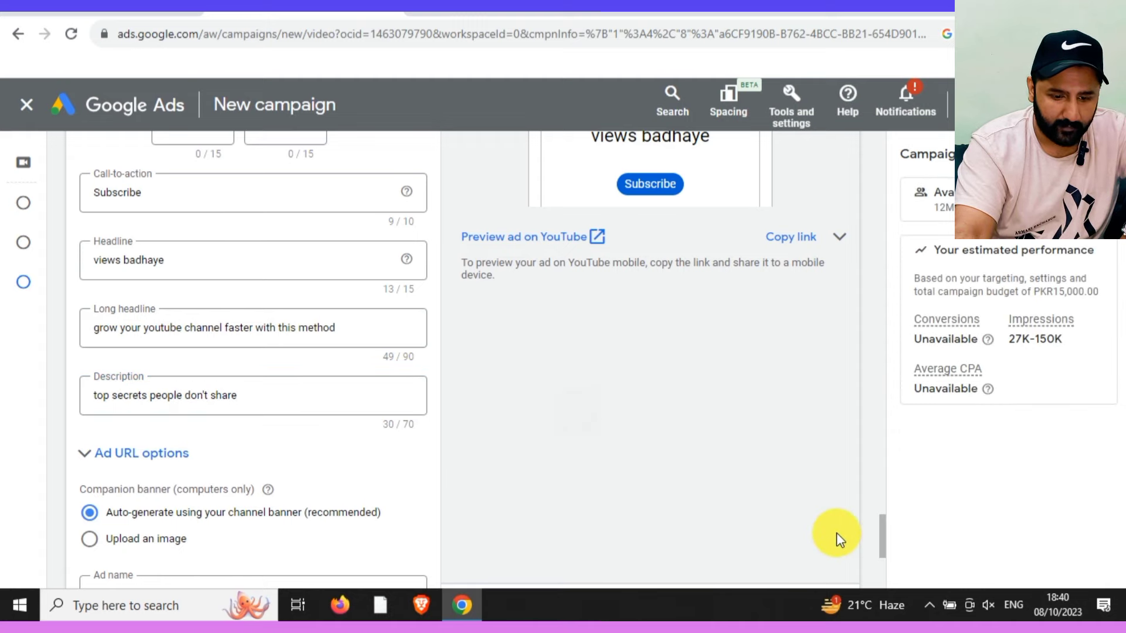
Step: Review the completed ad details and create the campaign, keeping the auto-generated companion banner and the ad name Ad #1
left_click_drag(884, 543, 872, 515)
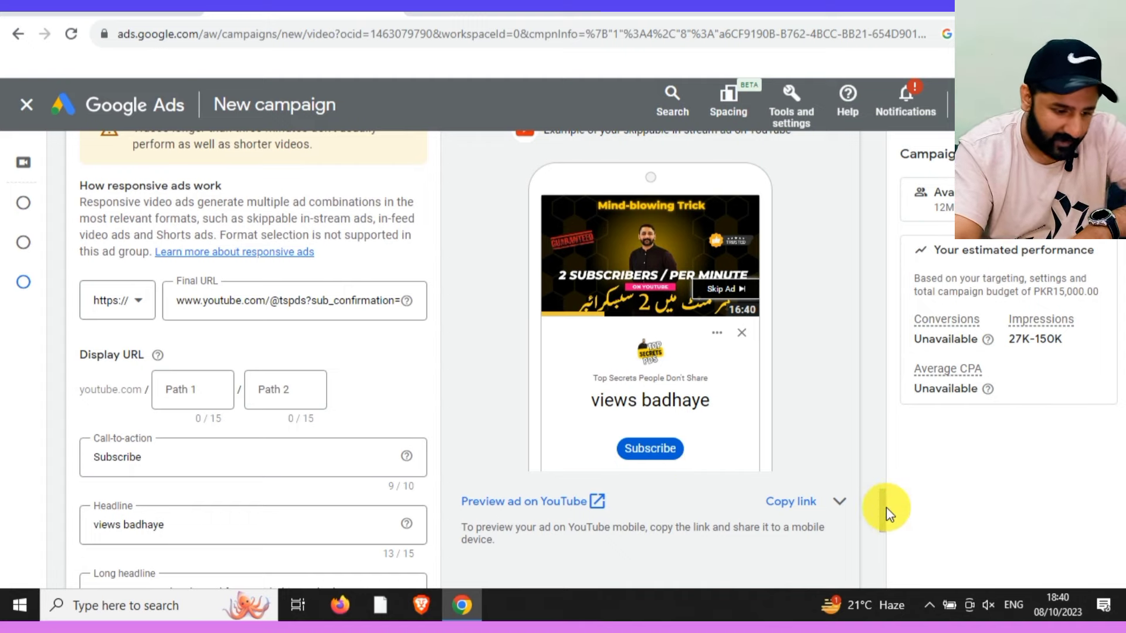
left_click_drag(886, 507, 888, 566)
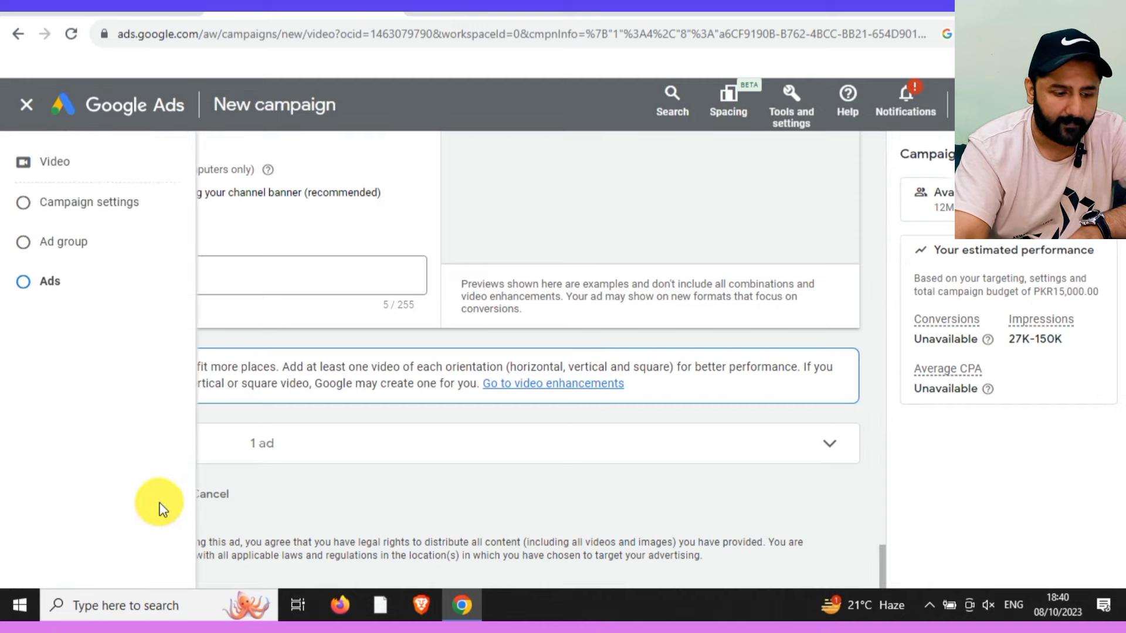
left_click(273, 503)
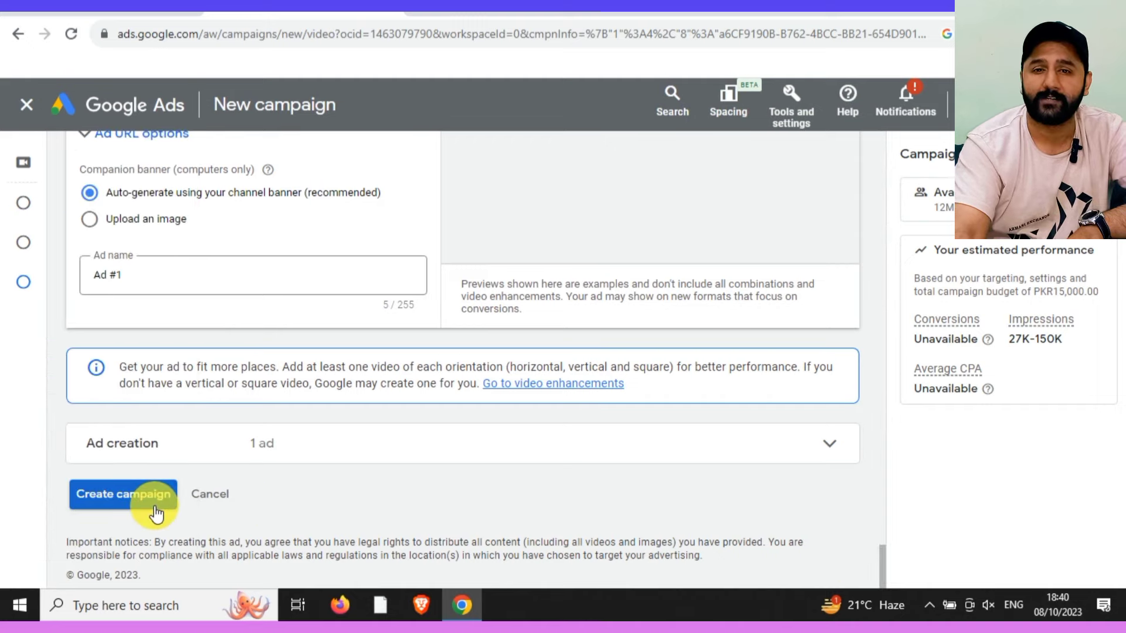
left_click(156, 511)
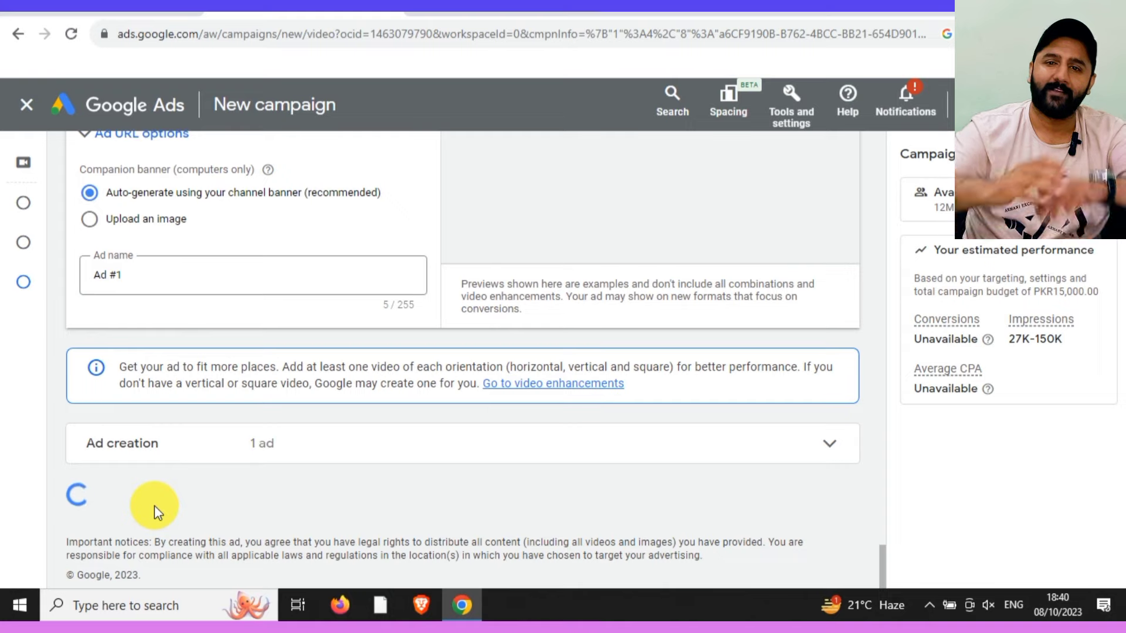